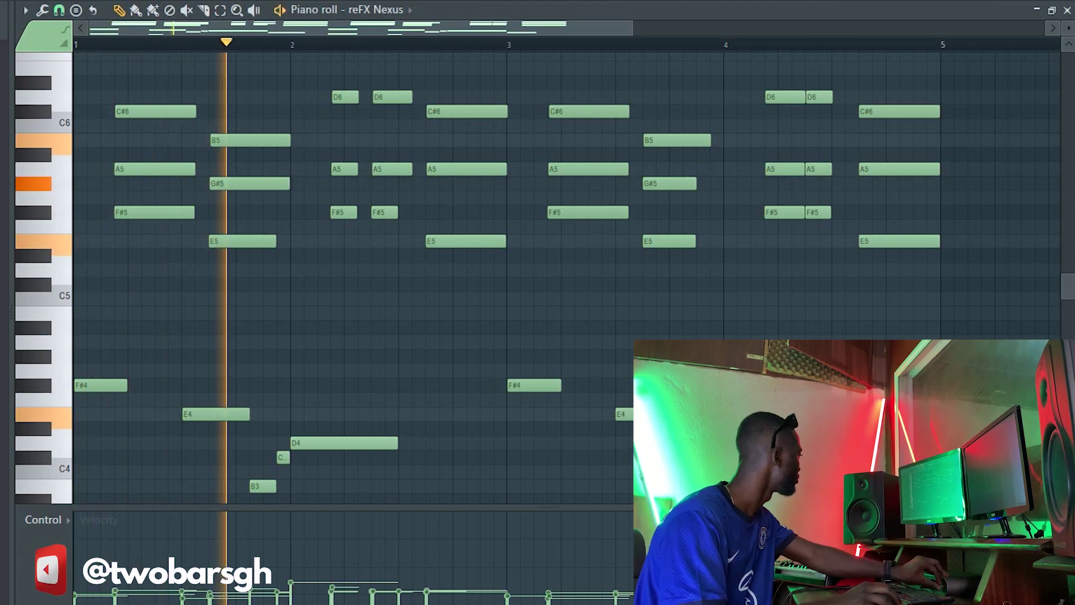
Step: Examine the reFX Nexus chord and bass notes across the full pitch range in the piano roll during playback
scroll(353, 277, "down", 3)
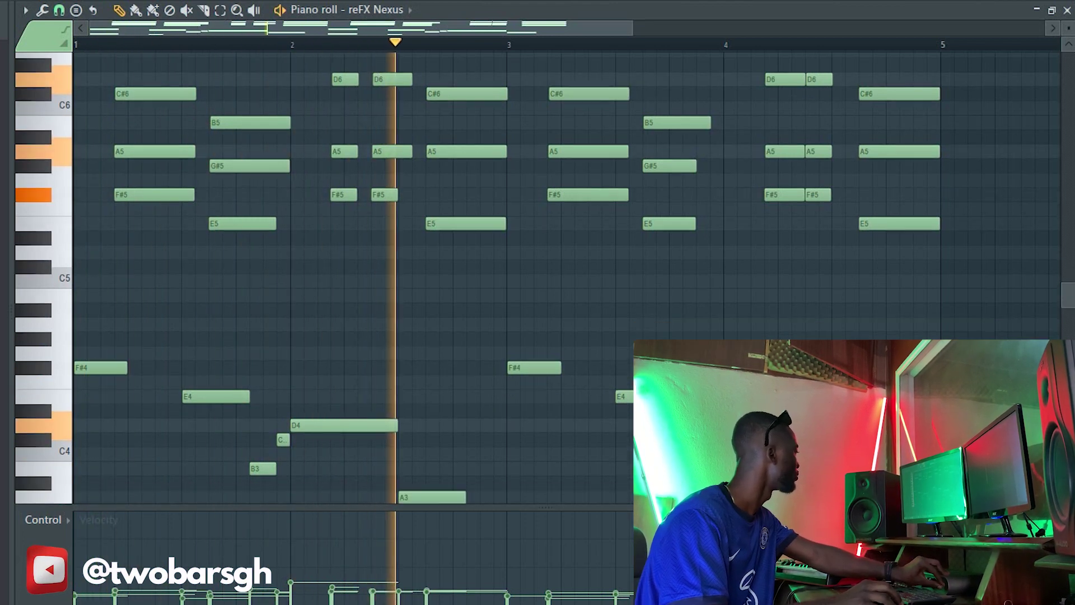
scroll(477, 278, "down", 2)
scroll(477, 277, "up", 2)
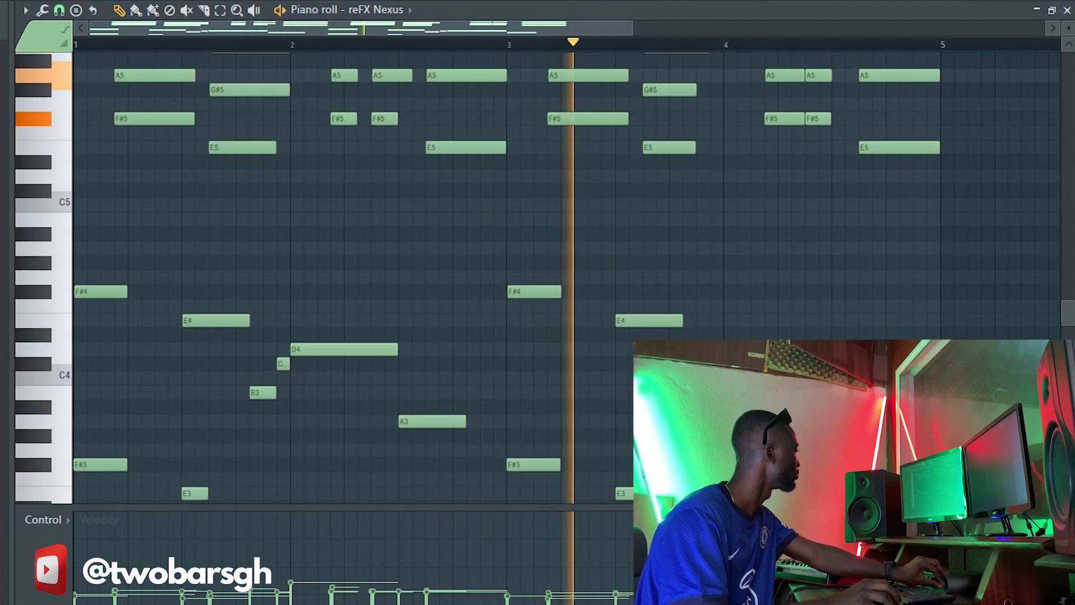
scroll(477, 277, "up", 4)
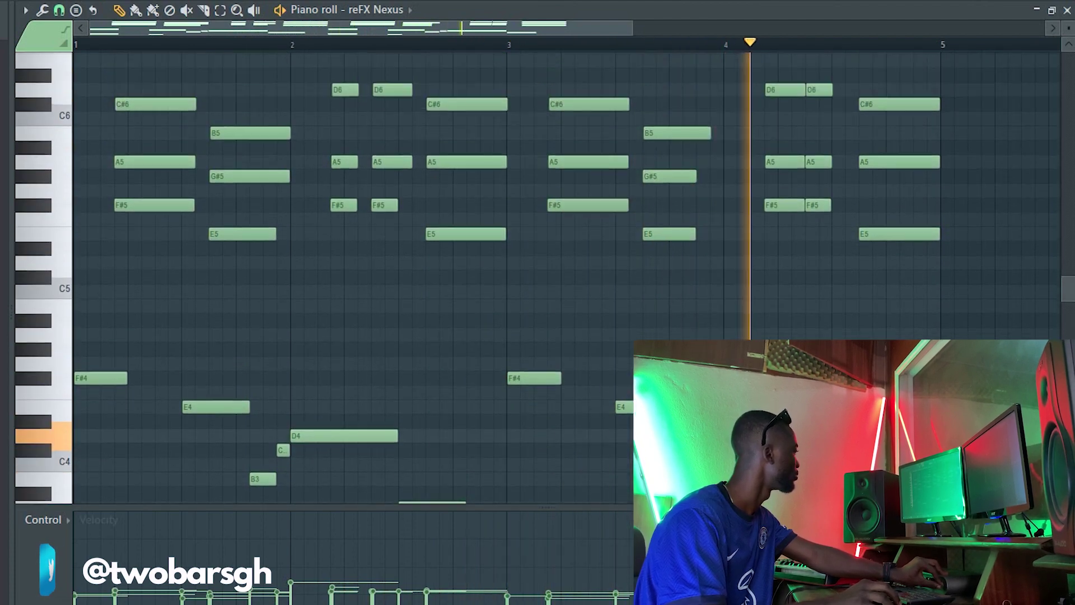
key("F7")
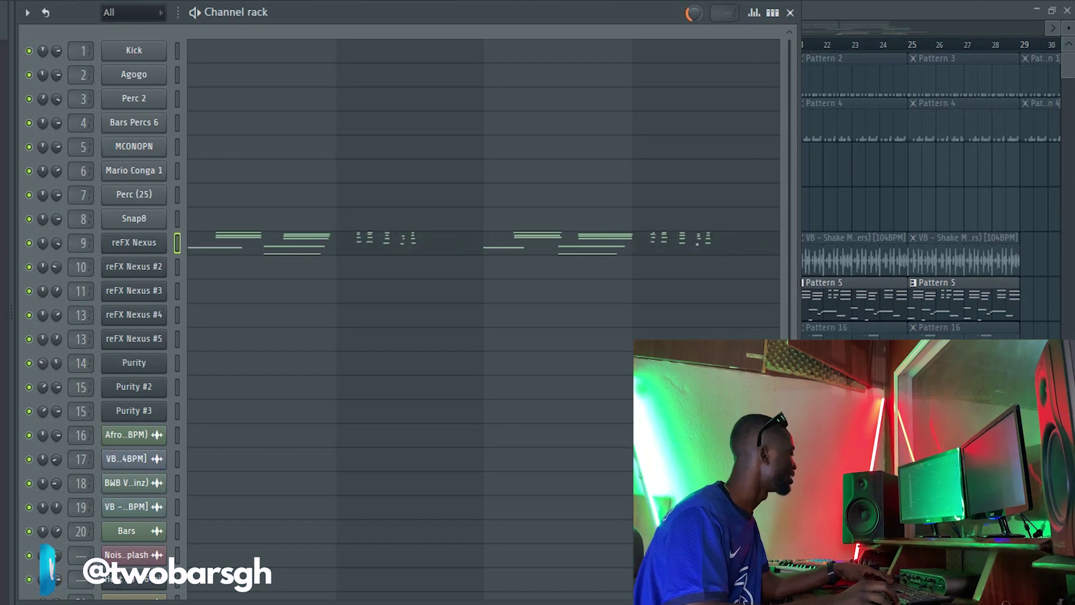
Step: Review the next pattern's reFX Nexus chords and short stabs in the piano roll, controlling playback
key("F7")
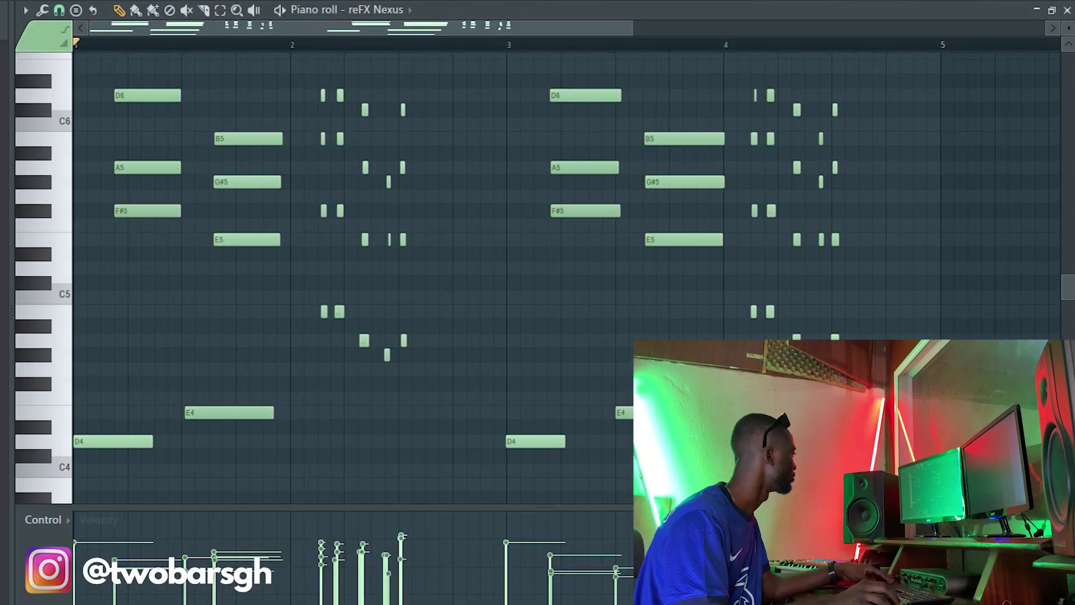
key("space")
scroll(364, 278, "up", 1)
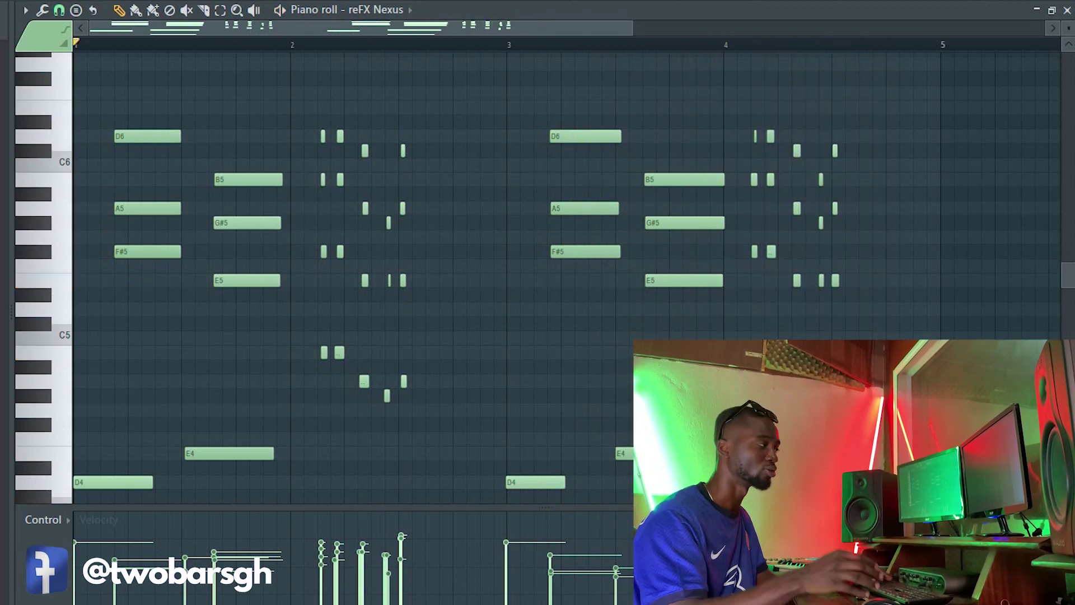
key("Escape")
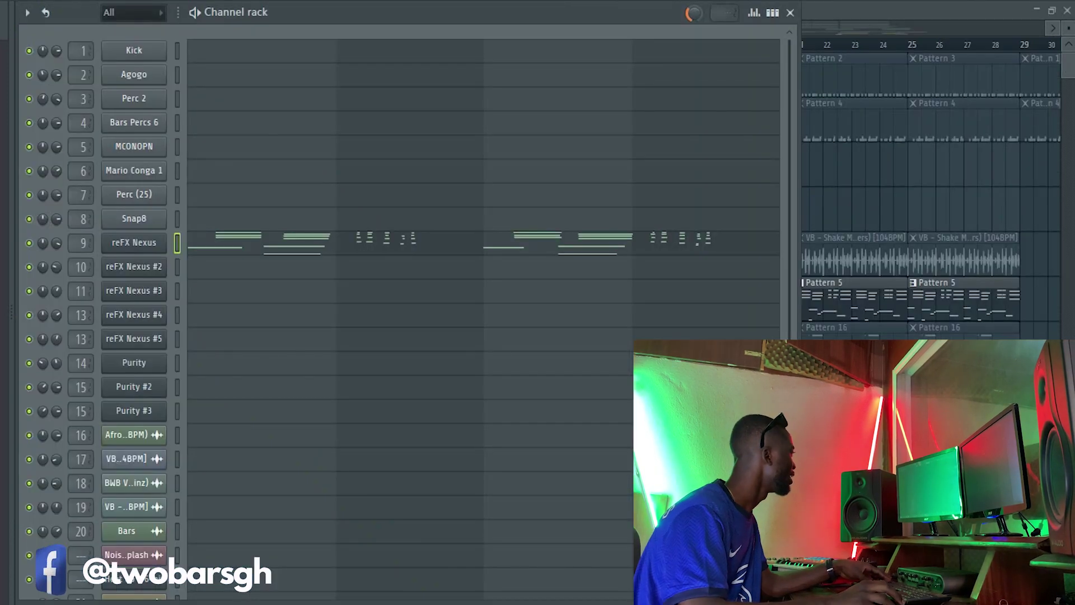
Step: Check the preset loaded on reFX Nexus #2 and review its high melody notes in the piano roll with playback
left_click(134, 267)
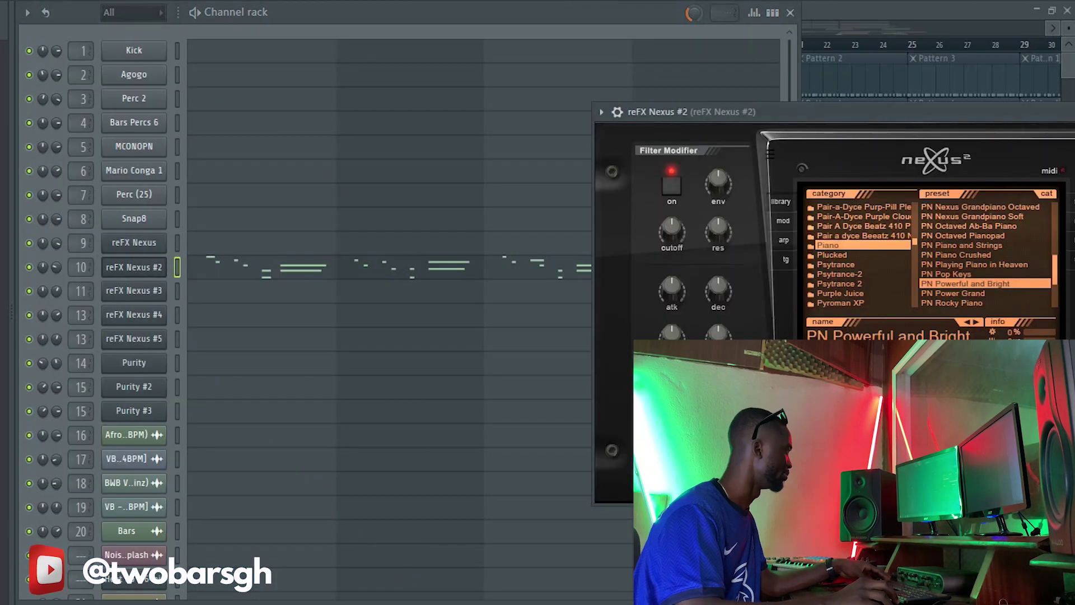
key("Escape")
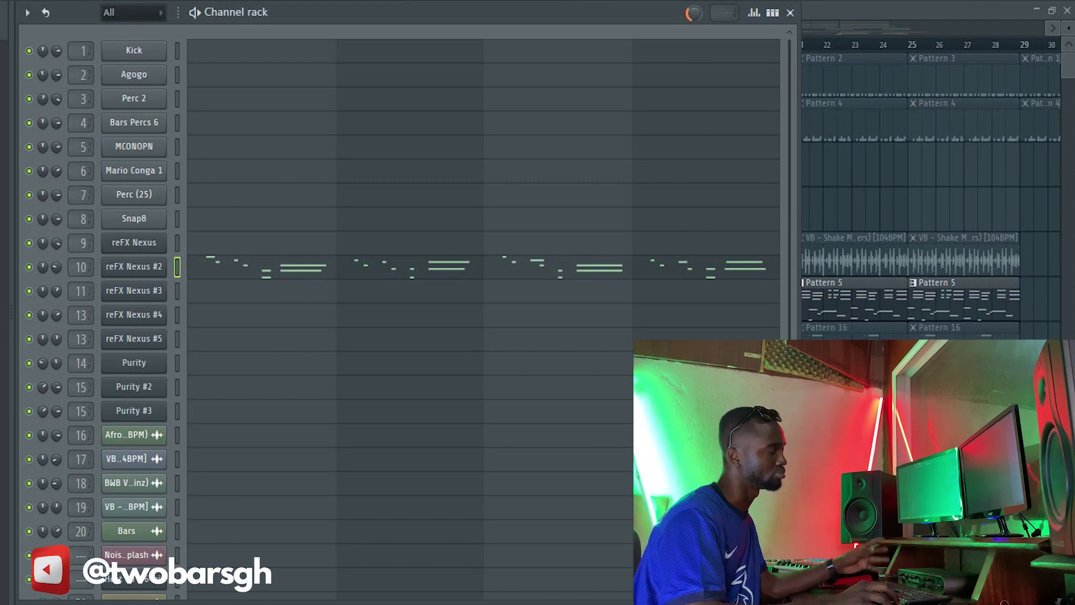
key("F7")
scroll(565, 277, "up", 9)
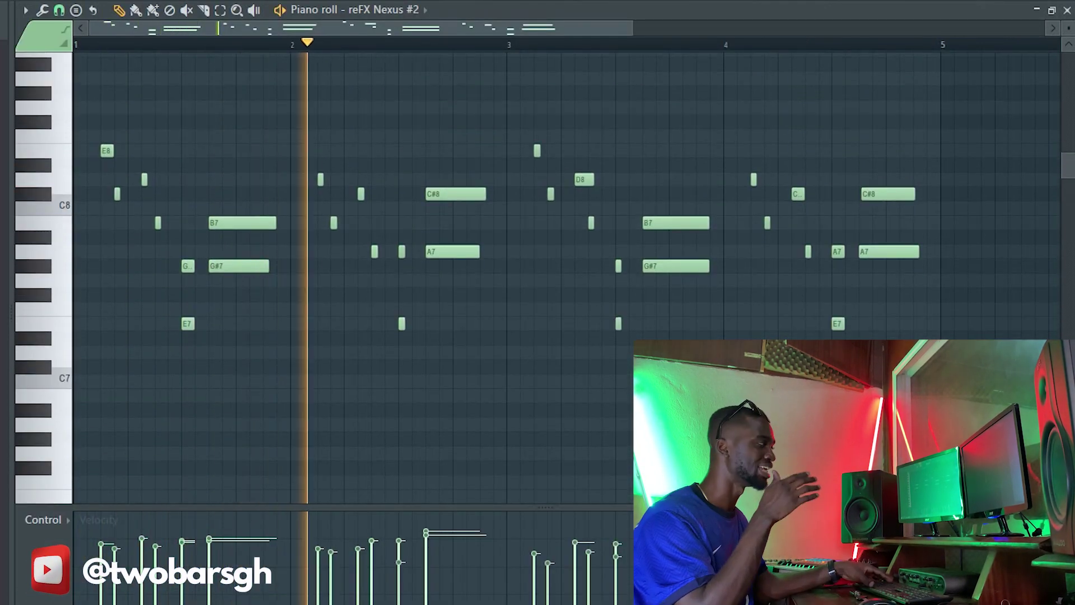
key("space")
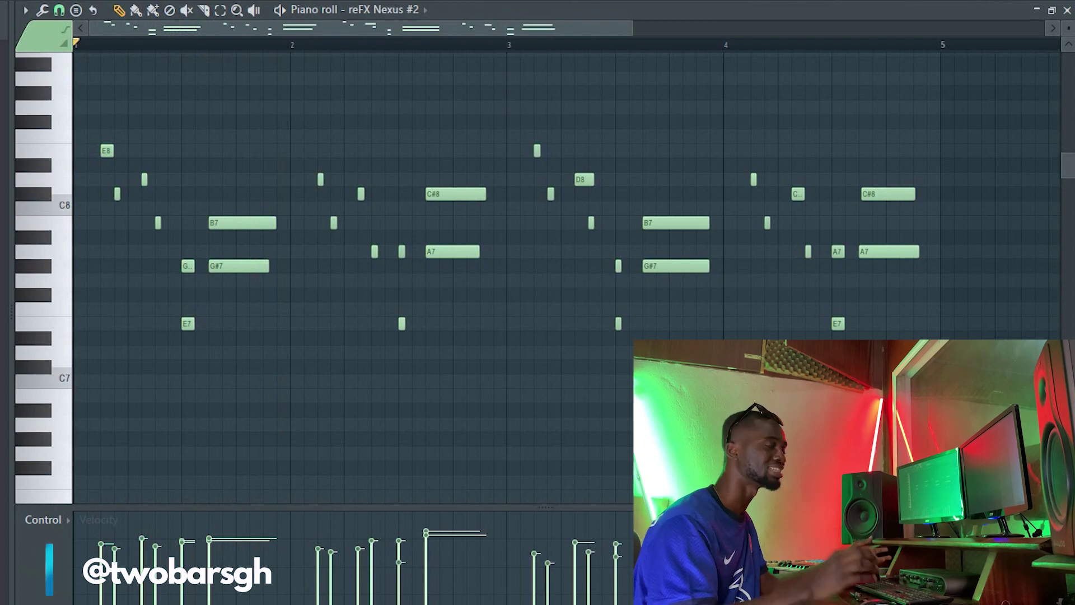
key("F7")
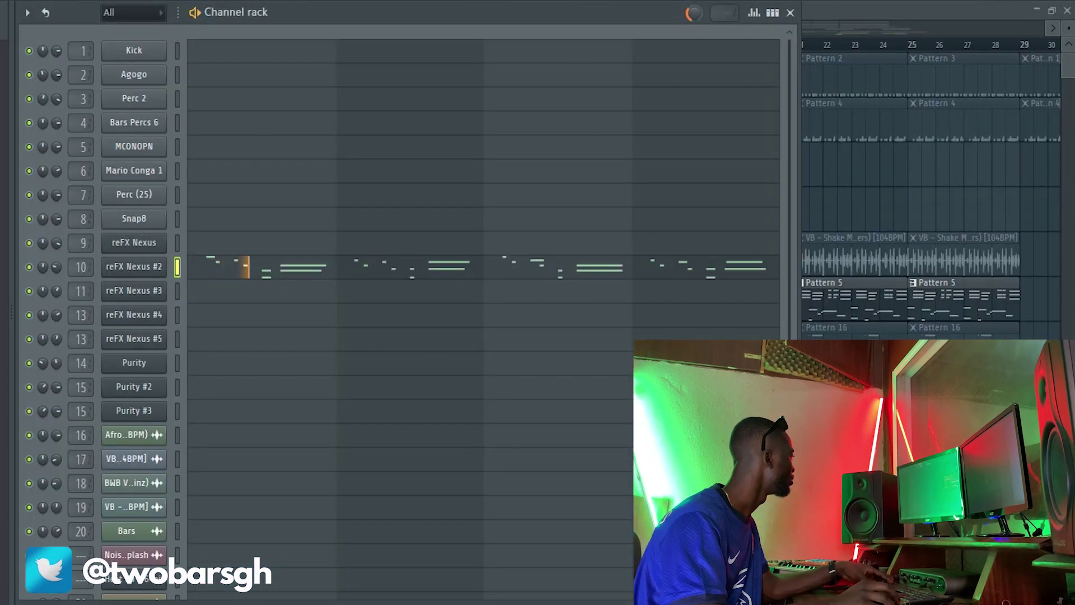
Step: Recheck the reFX Nexus #2 preset, view the playlist arrangement, and return to the channel's notes
left_click(134, 267)
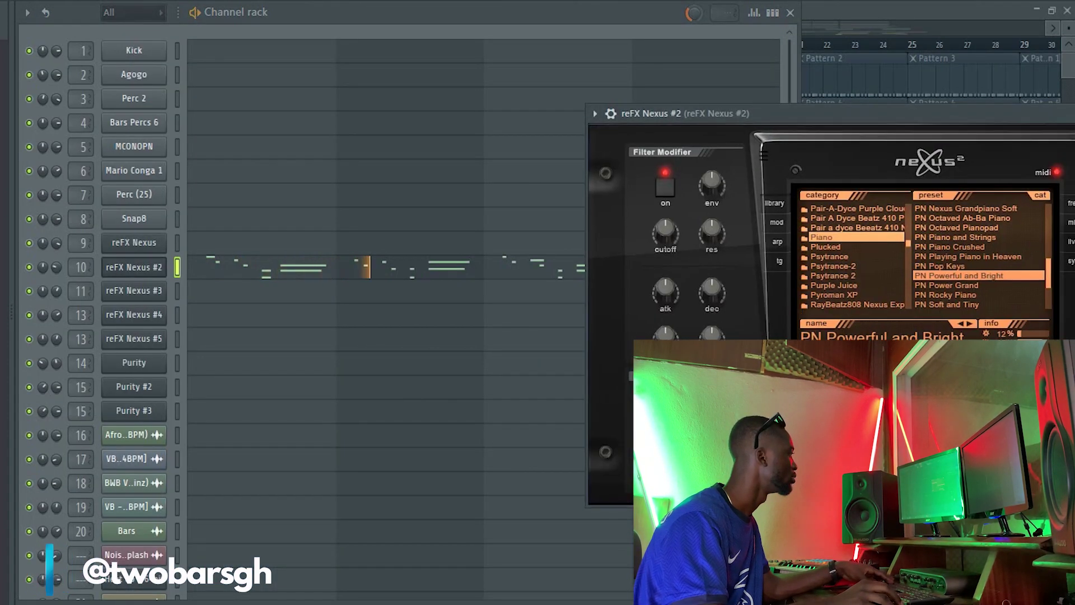
key("F5")
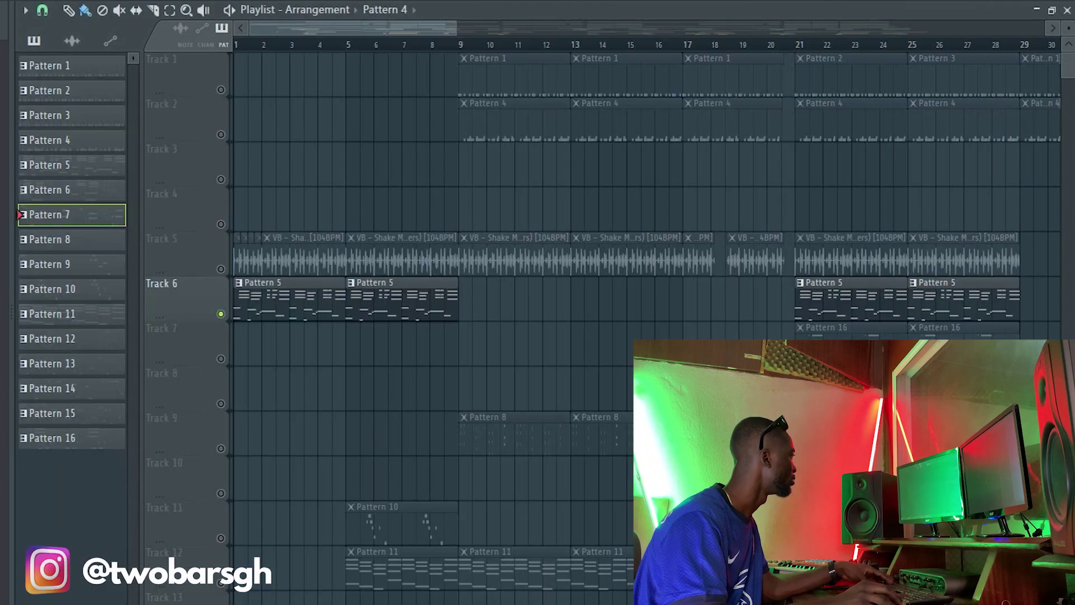
key("F6")
key("F7")
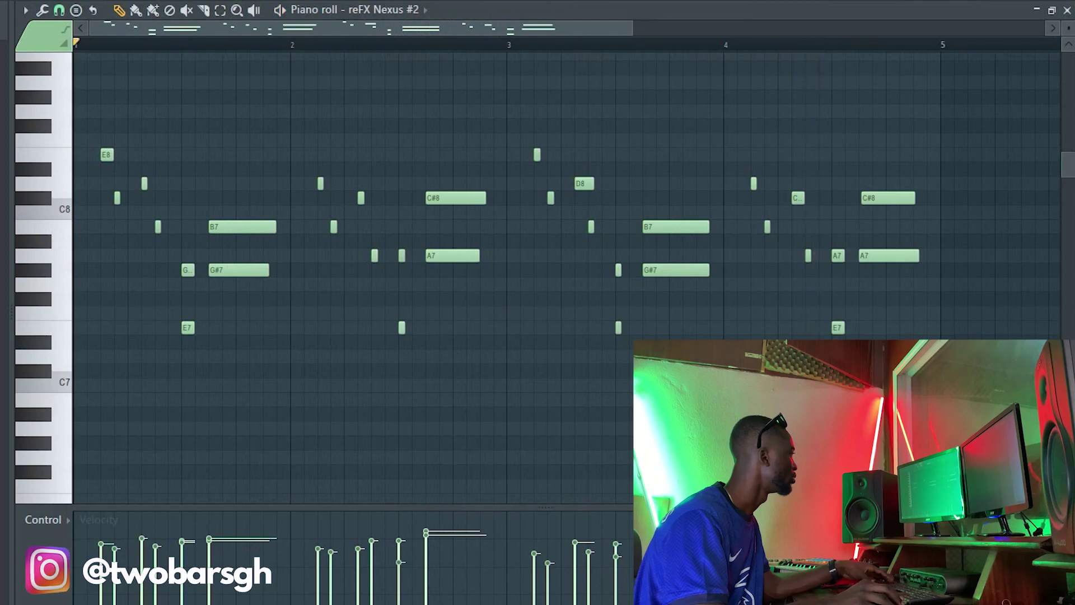
key("F6")
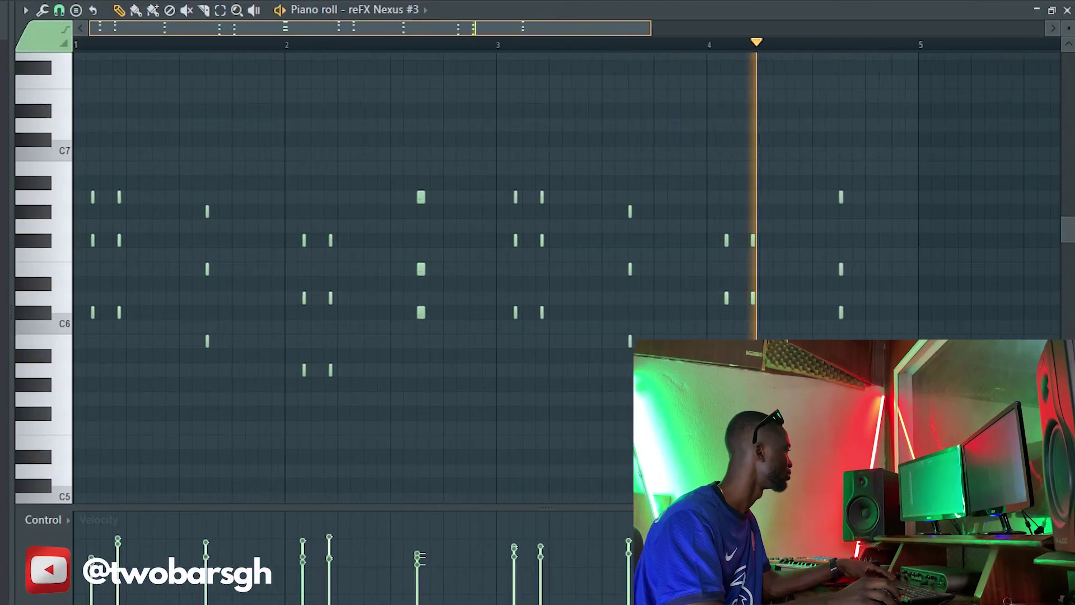
Step: Check the patches loaded in the Purity channel, play its melody, and view its notes in the piano roll
key("F7")
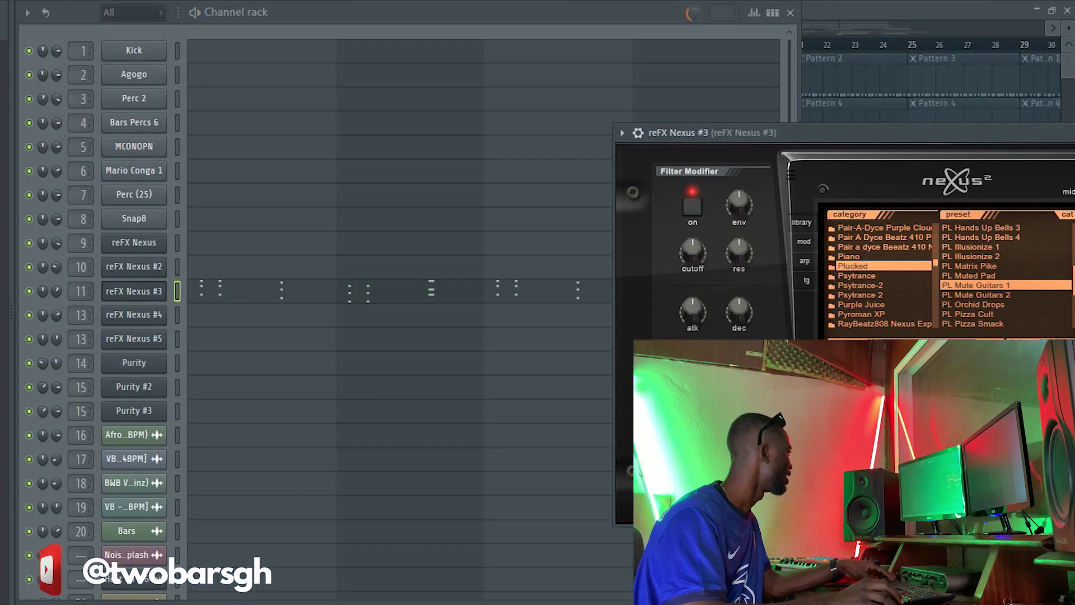
left_click(134, 362)
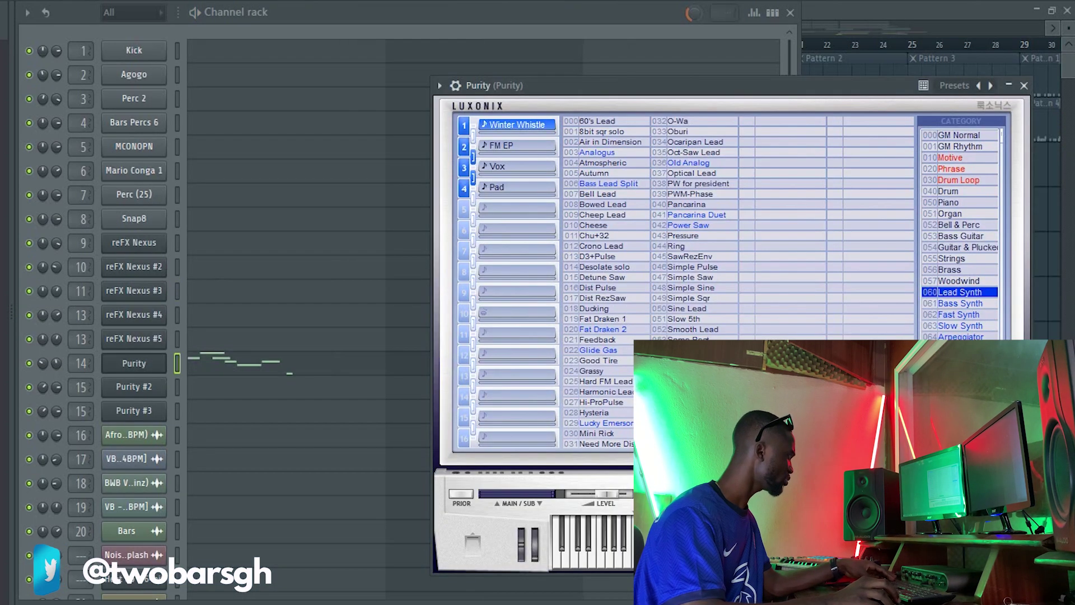
left_click(1024, 87)
key("space")
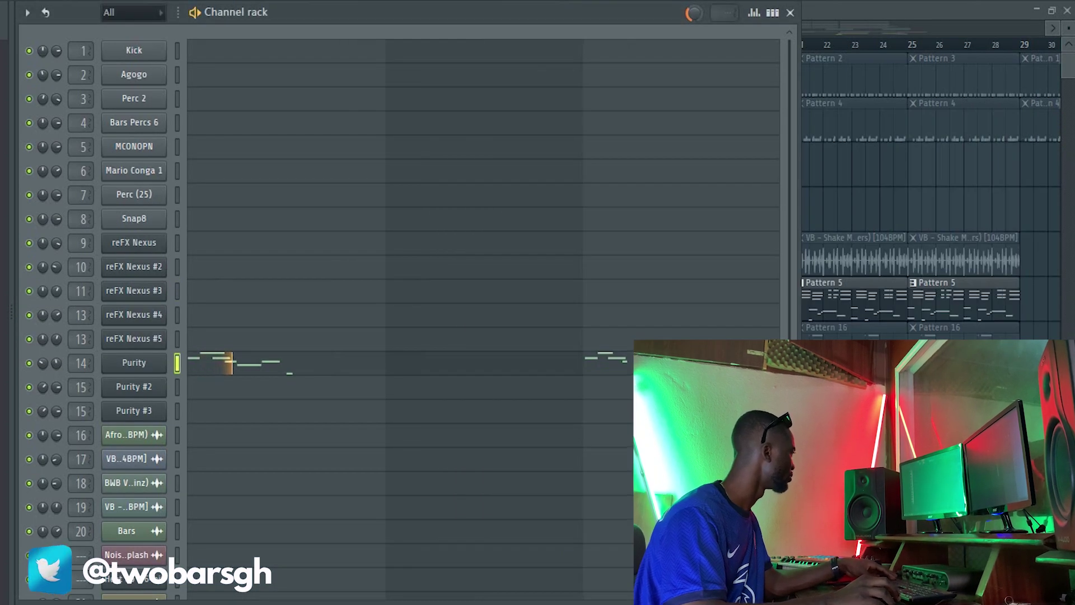
key("F7")
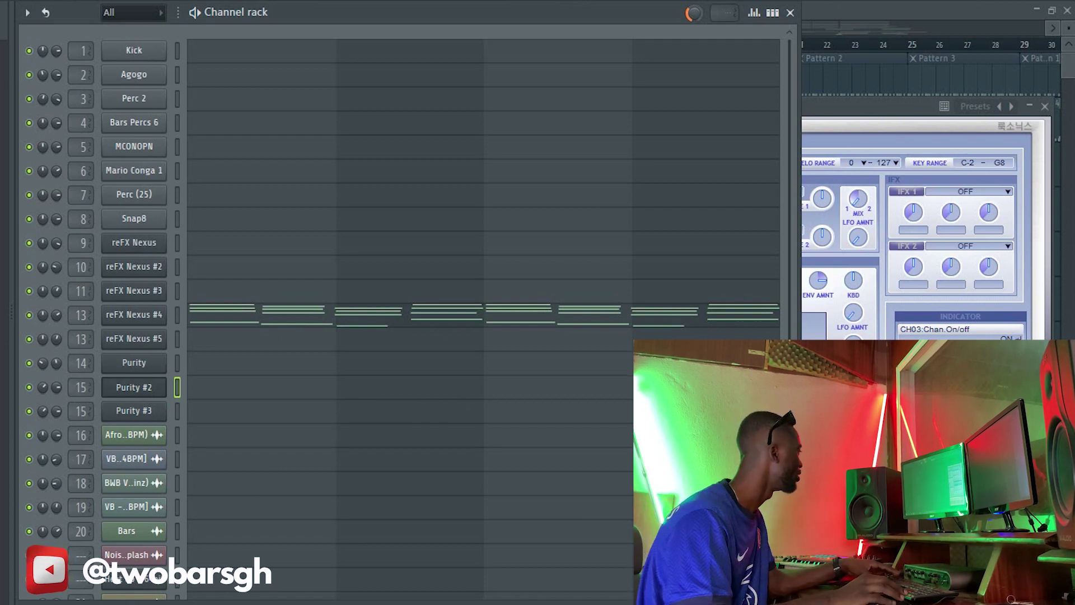
Step: Play the reFX Nexus #4 chord progression and examine its upper chords and lower notes in the piano roll
key("space")
left_click(336, 315)
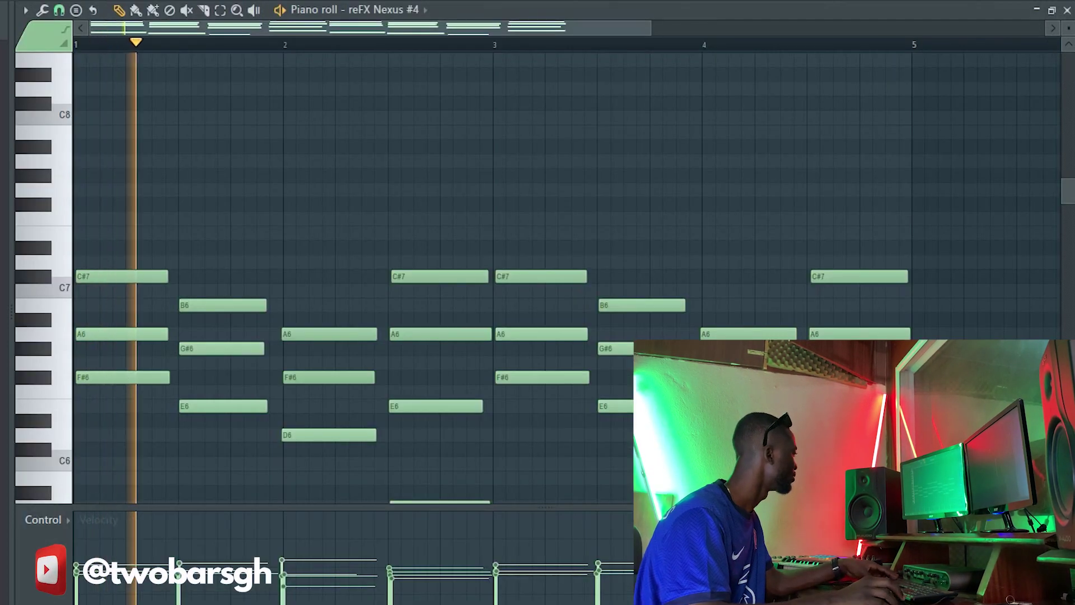
scroll(353, 279, "down", 4)
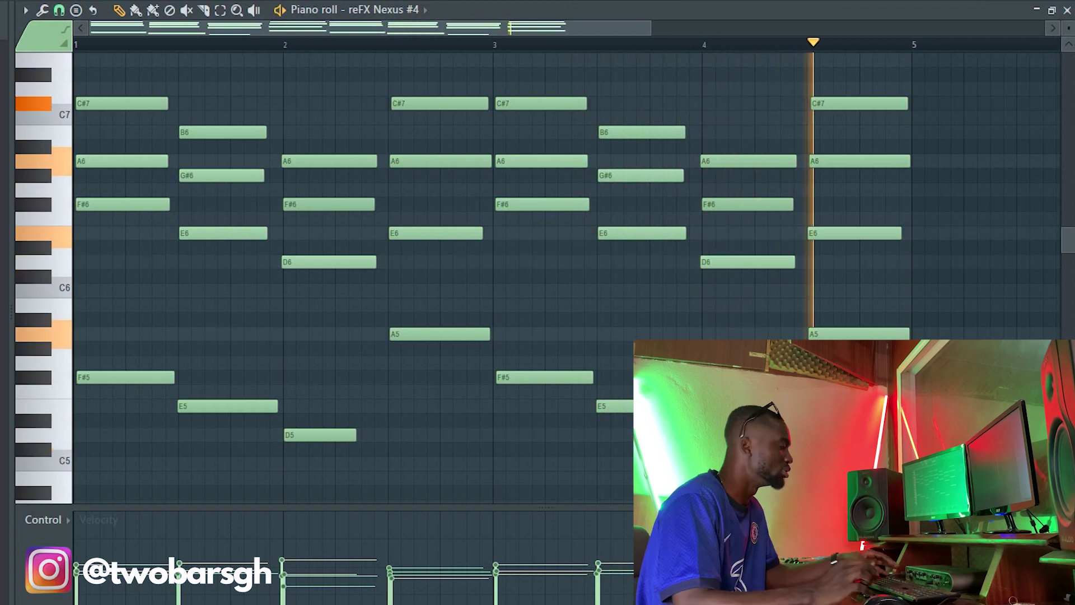
key("space")
key("Escape")
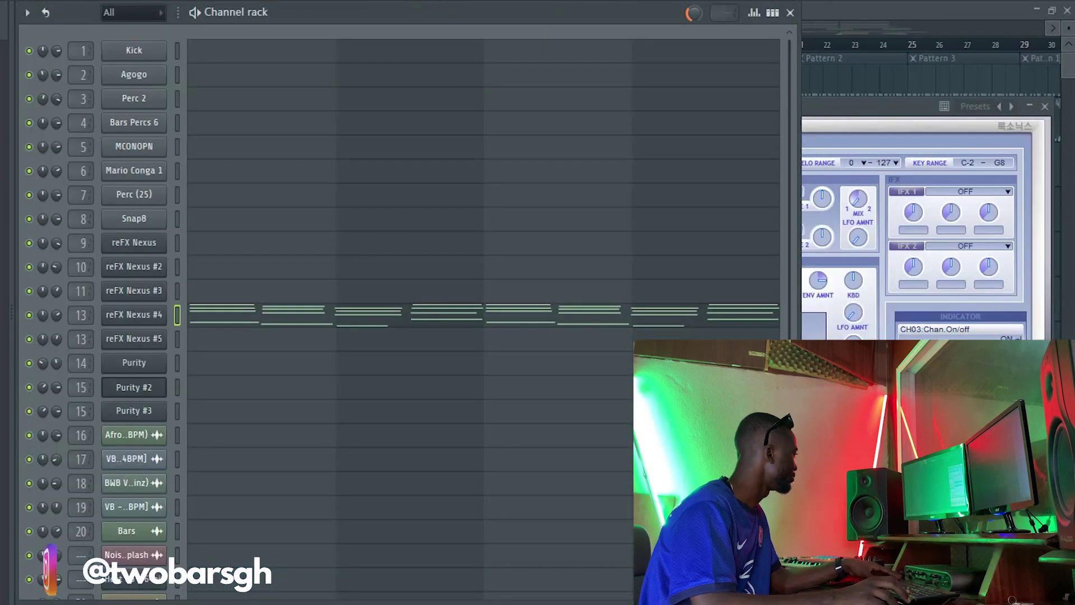
Step: Switch to the next pattern and play its short reFX Nexus chord stabs in the piano roll
key("KP_Add")
left_click(386, 243)
scroll(387, 243, "up", 1)
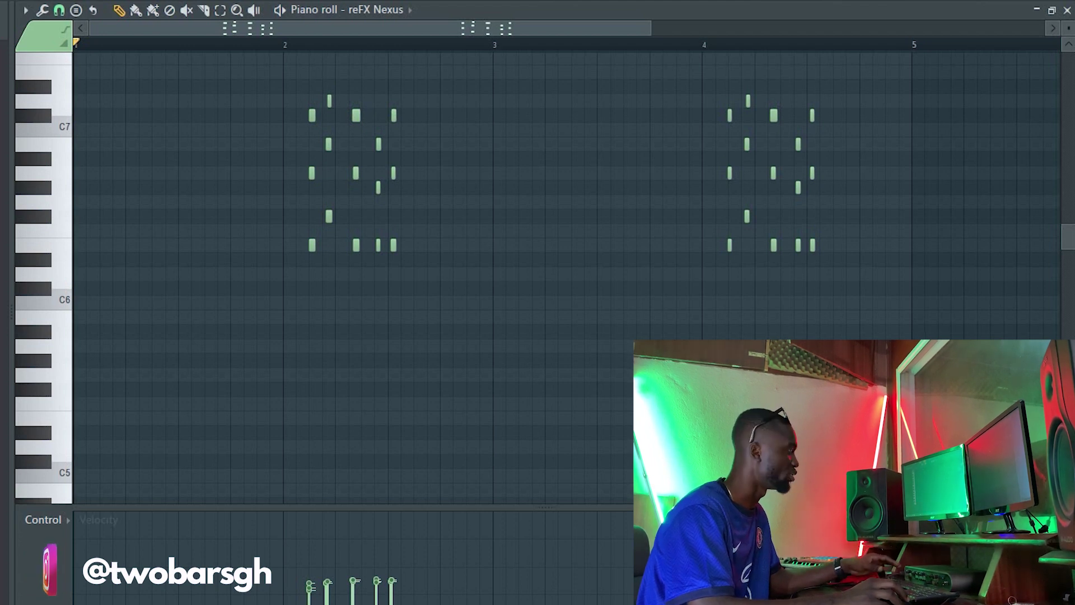
key("space")
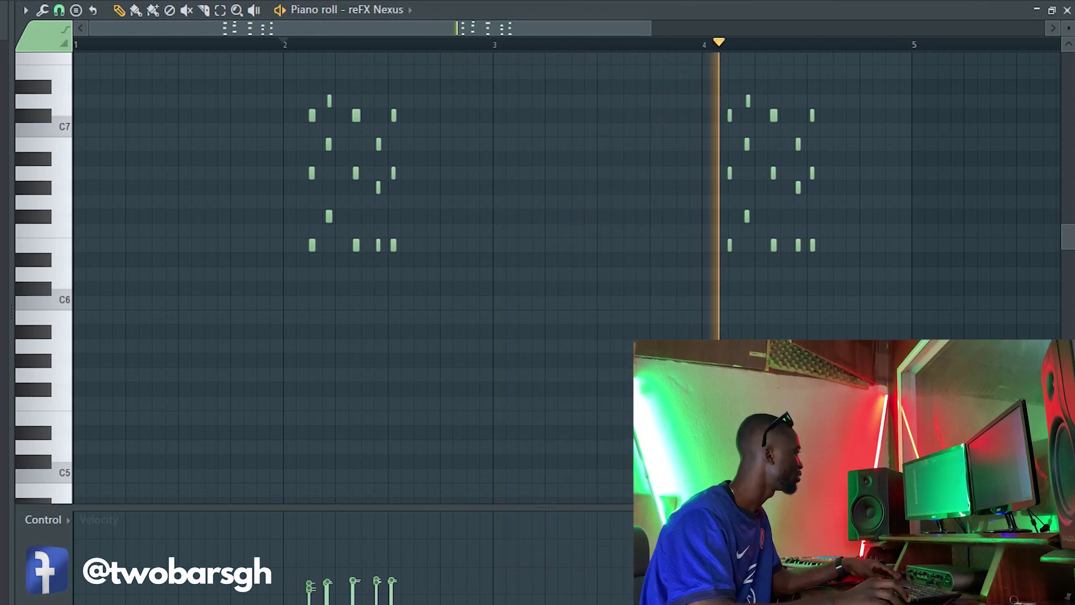
key("space")
key("F7")
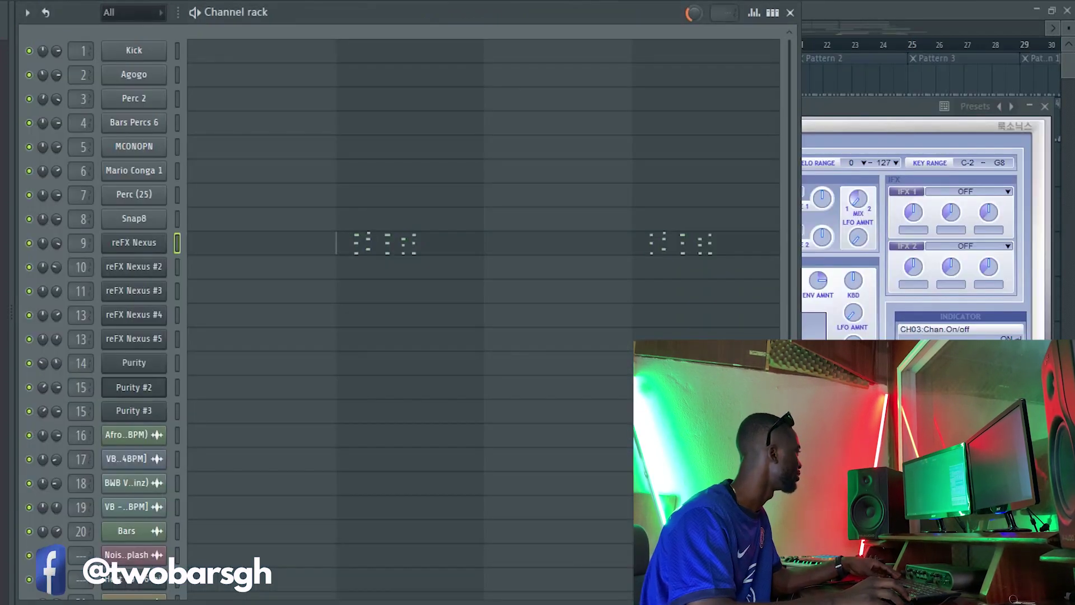
Step: Advance to the next pattern and review the full reFX Nexus #5 melody in the piano roll during playback
key("KP_Add")
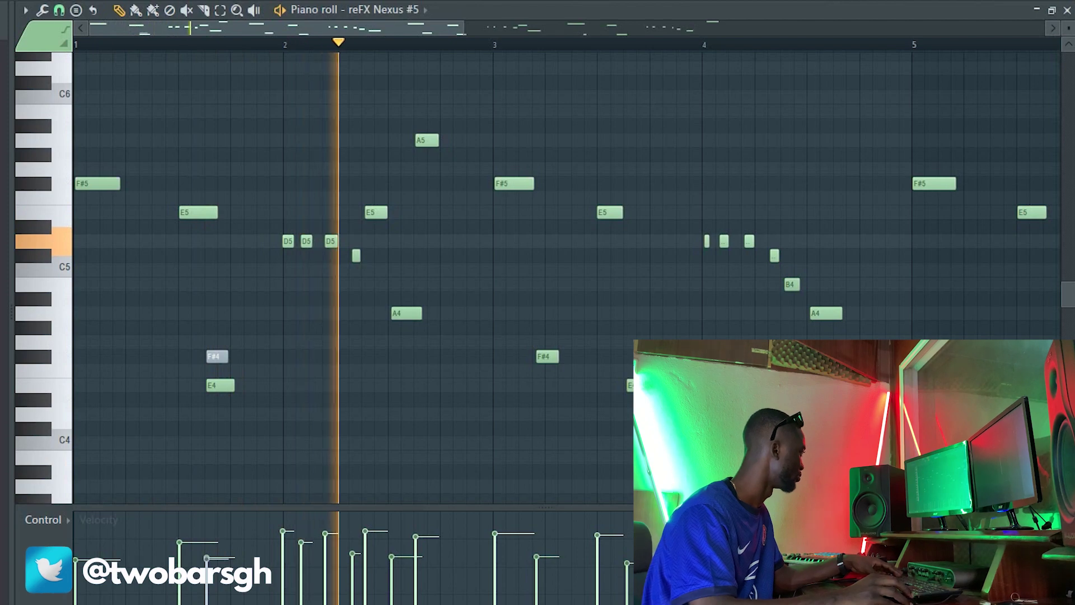
scroll(565, 278, "down", 1)
scroll(566, 278, "down", 1)
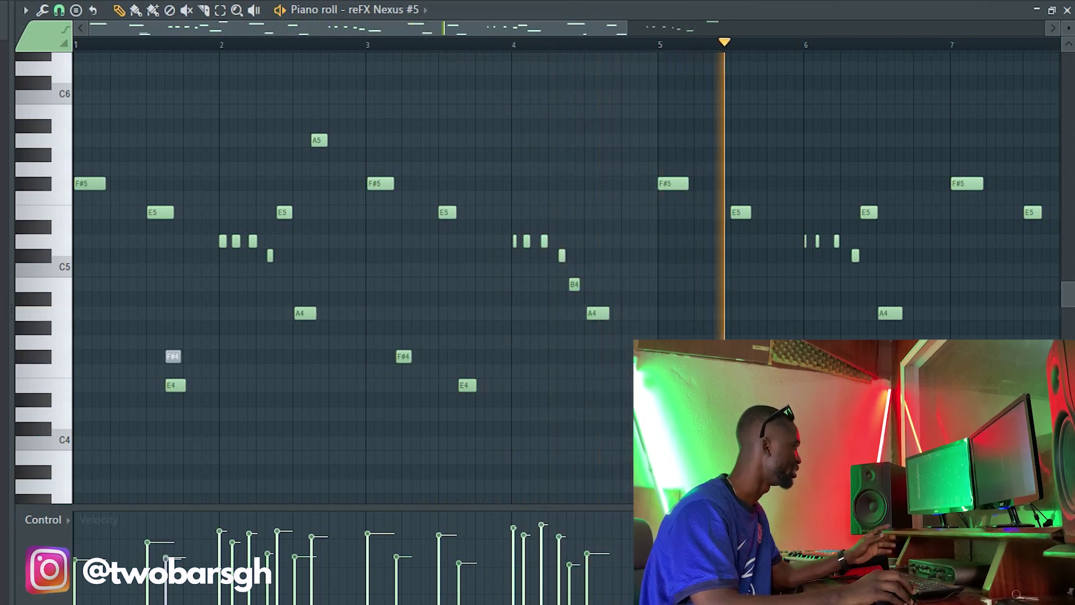
scroll(566, 277, "down", 1)
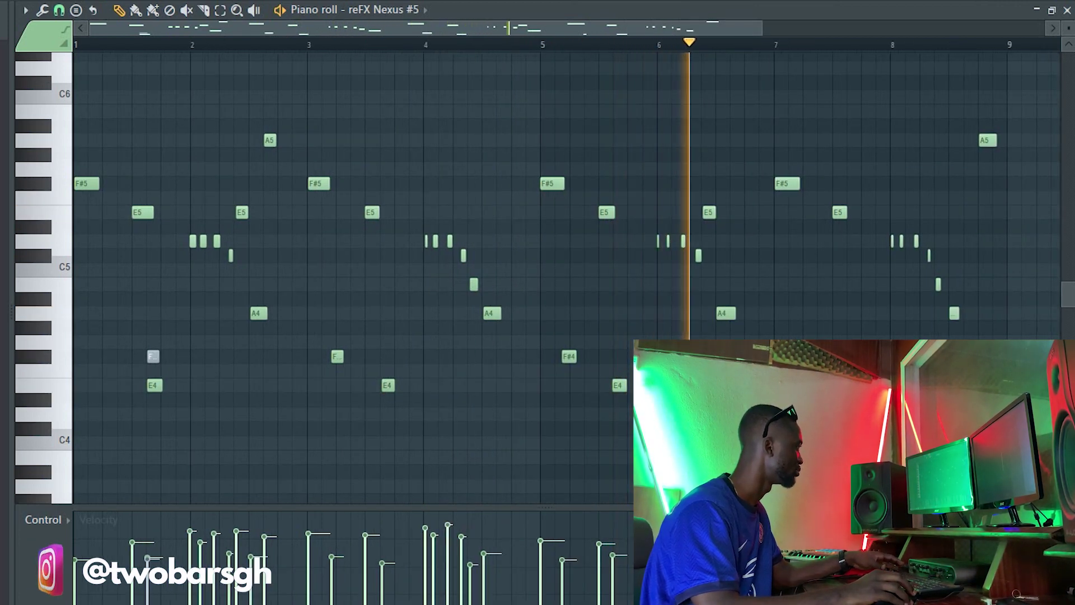
key("F7")
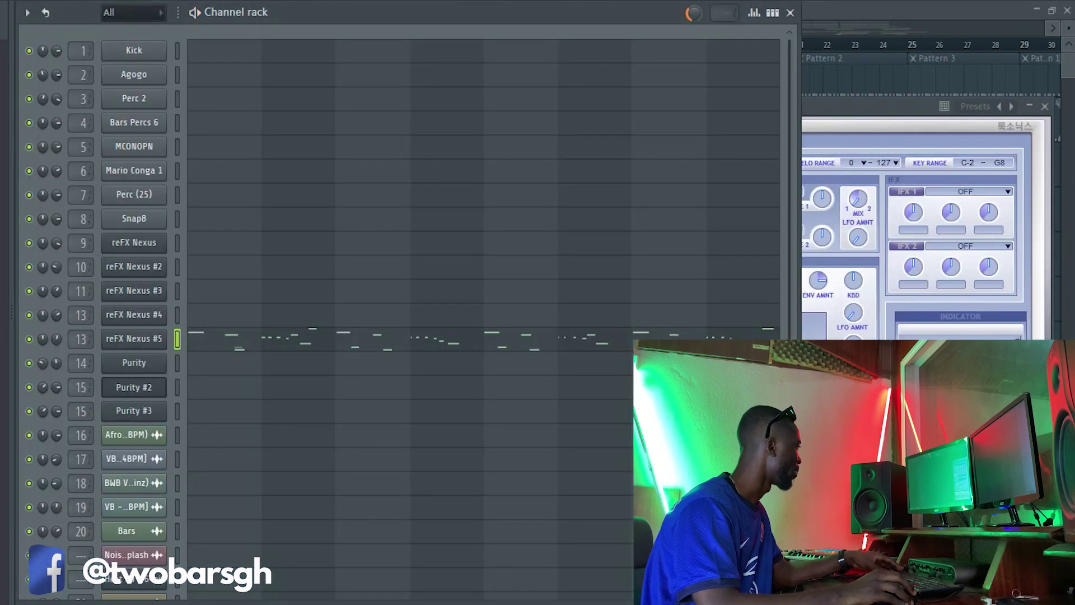
Step: Play the reFX Nexus #5 variation and examine its descending run near the end of bar 4 up close
key("F7")
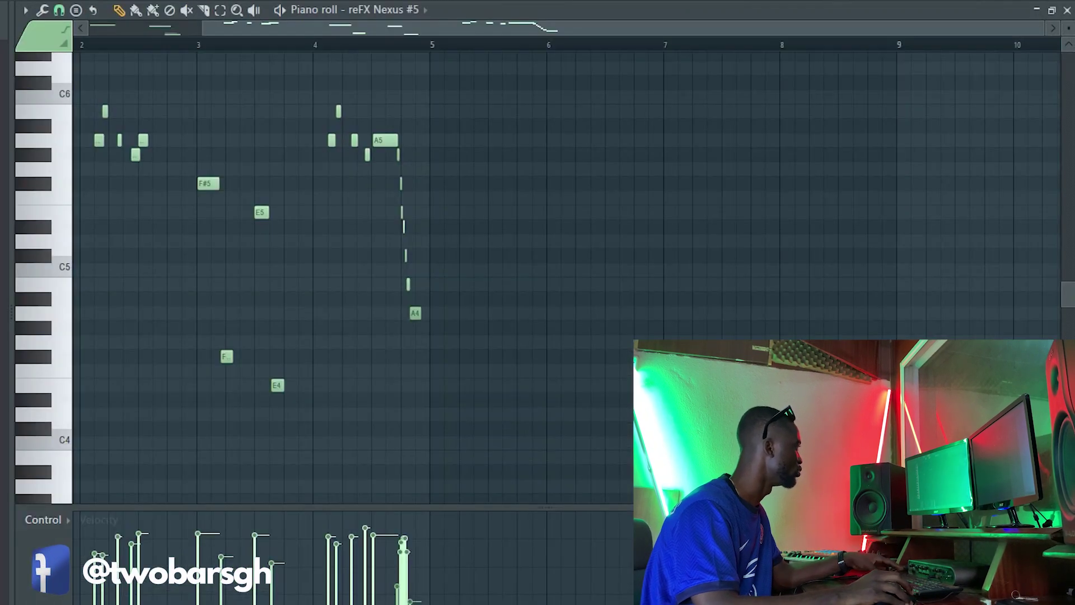
scroll(565, 277, "up", 1)
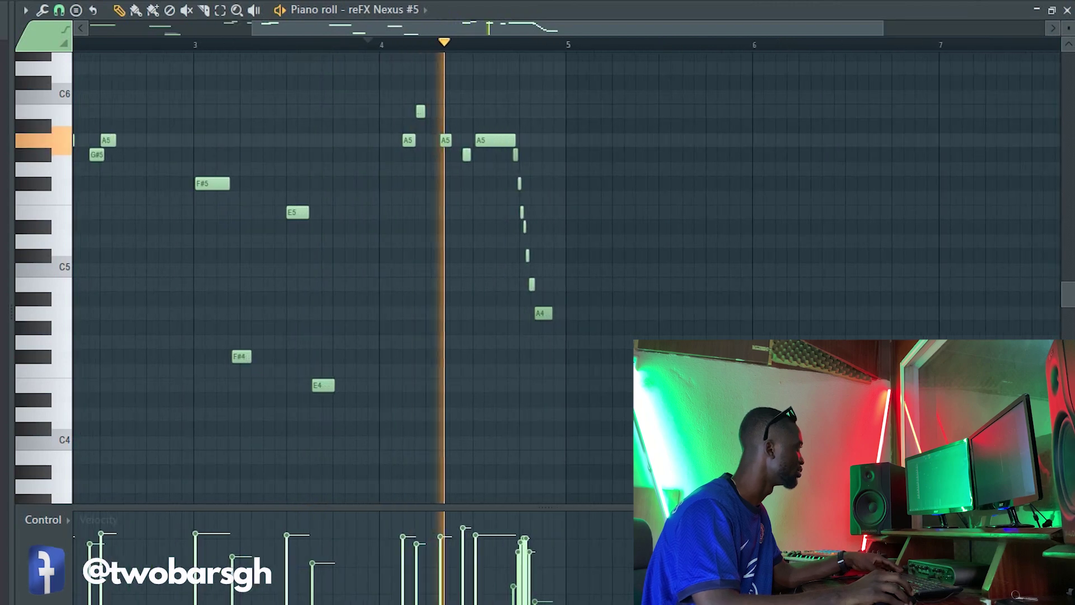
key("space")
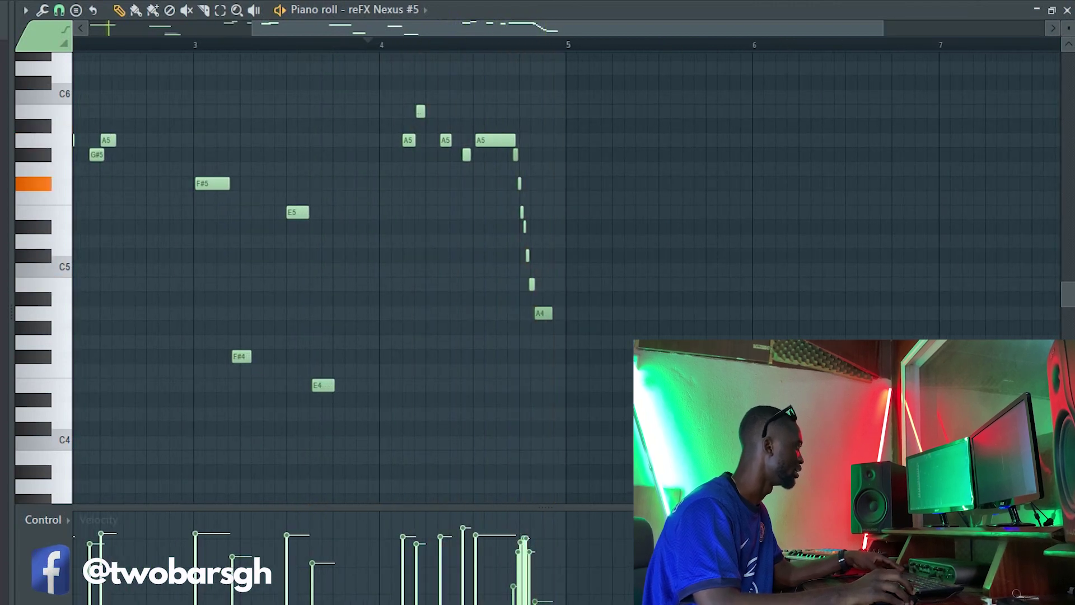
key("space")
scroll(492, 278, "up", 1)
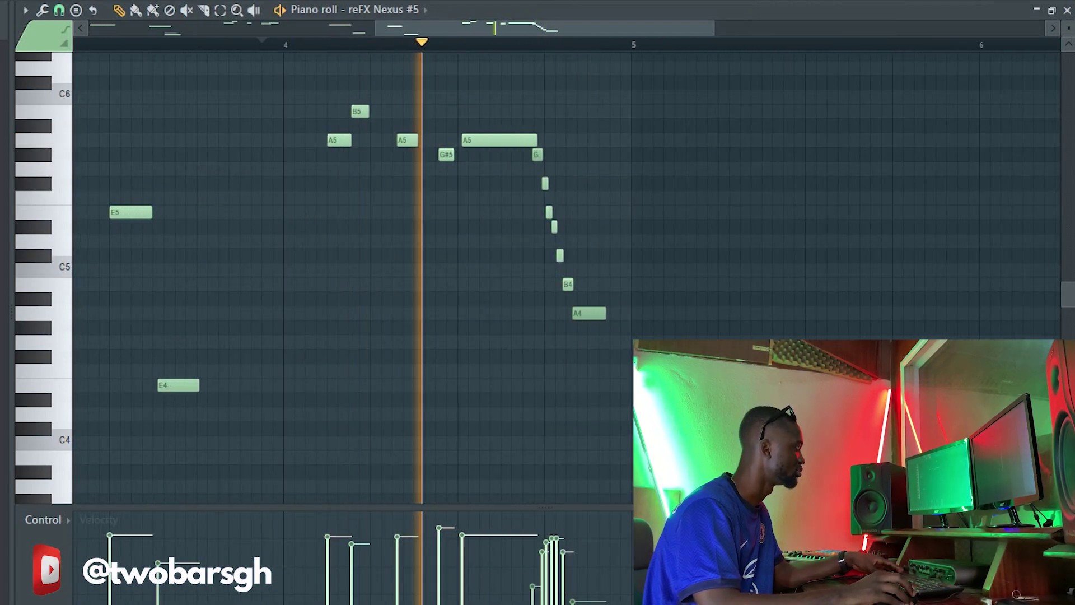
scroll(546, 252, "up", 3)
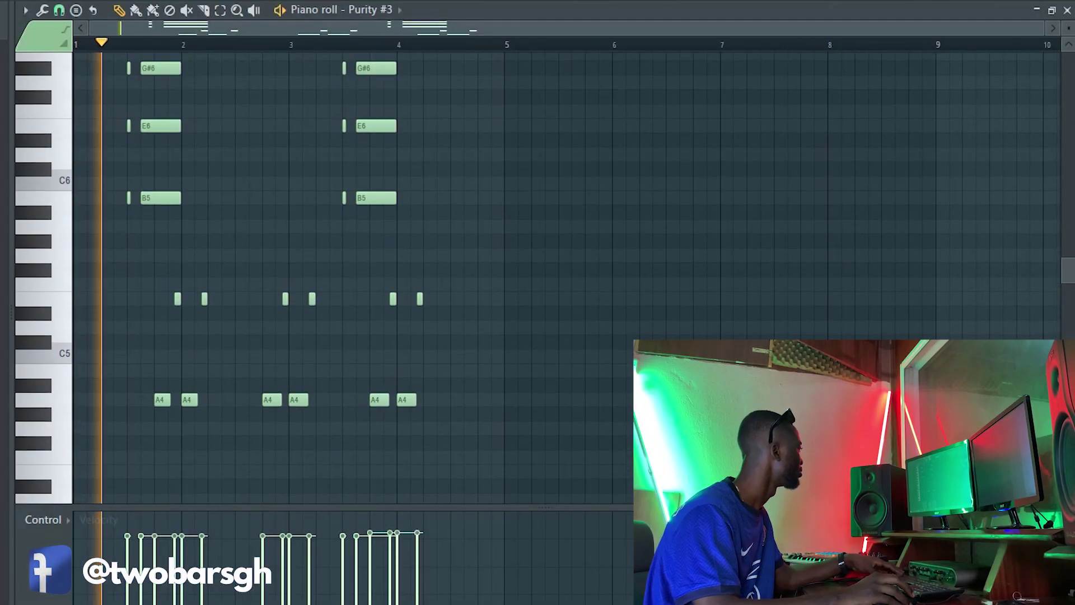
Step: Play the arrangement from bar 9 and examine how the pattern clips are laid out across Tracks 1 to 17
scroll(561, 279, "up", 2)
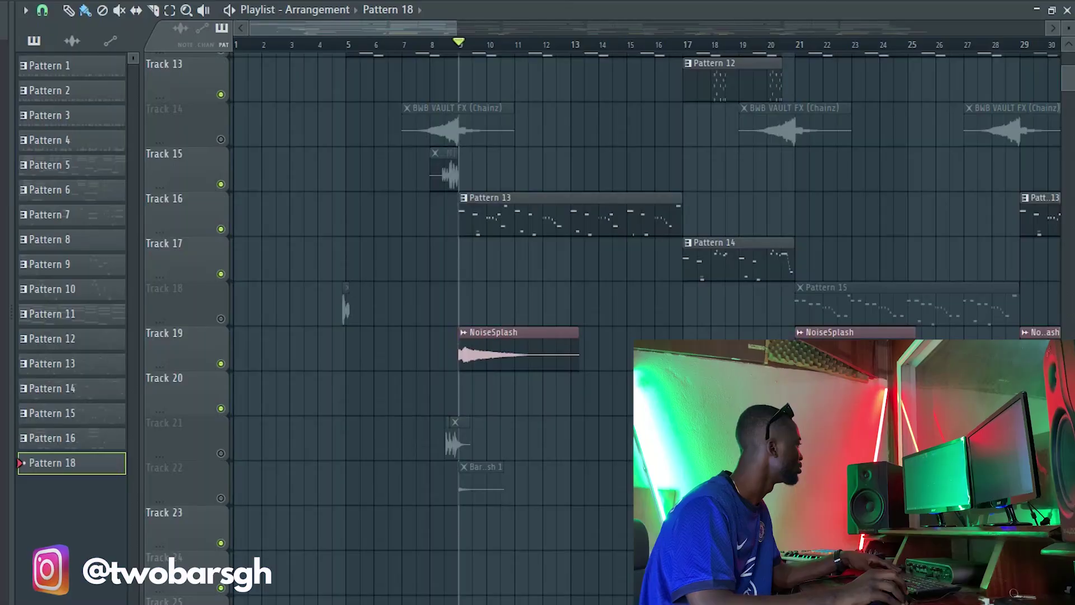
scroll(644, 280, "up", 5)
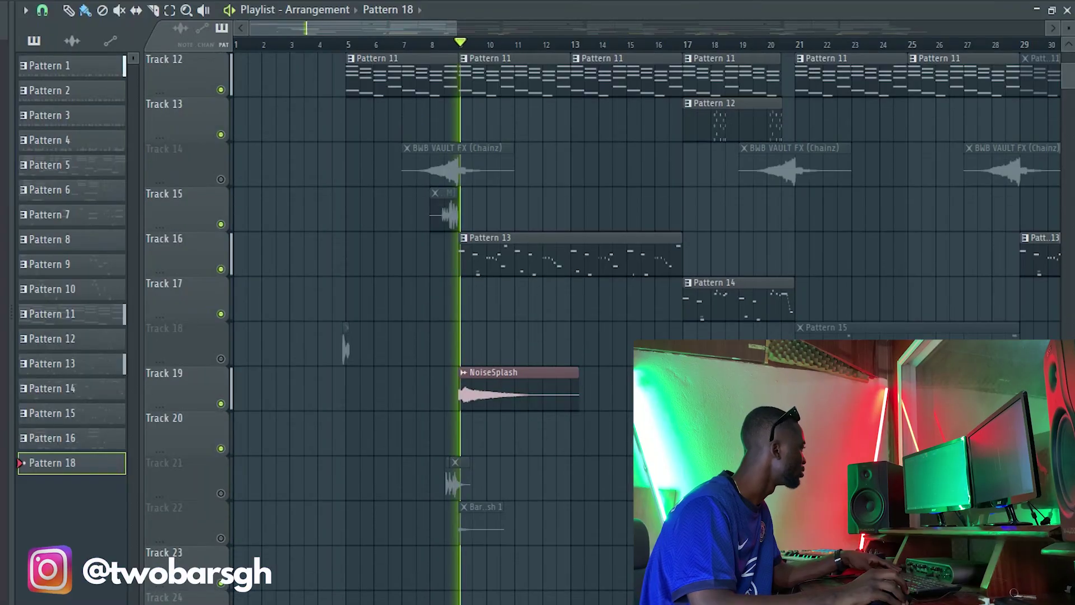
scroll(644, 280, "down", 2)
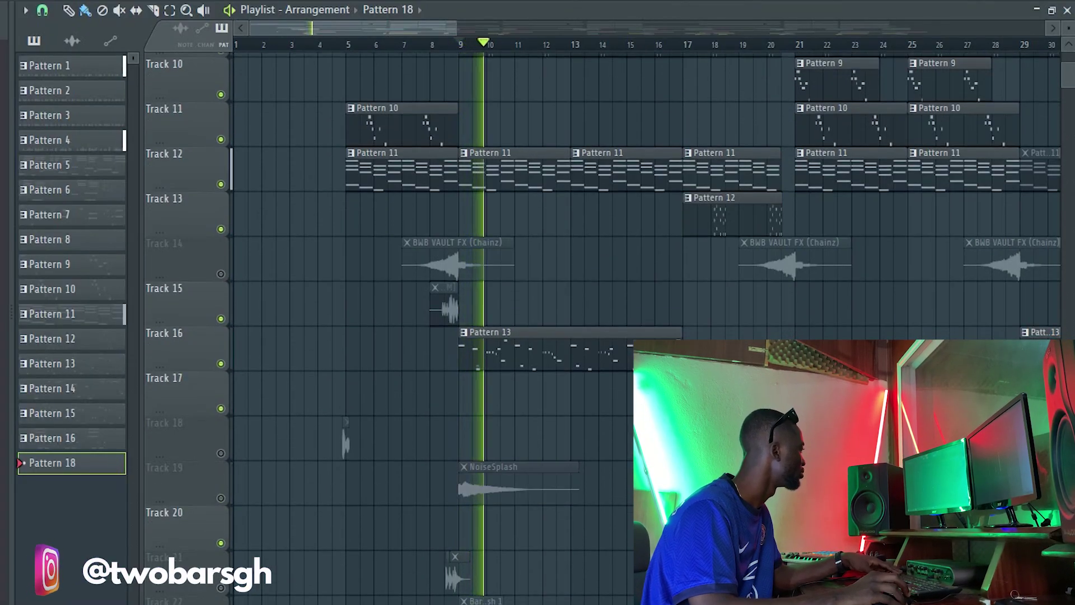
scroll(645, 280, "up", 9)
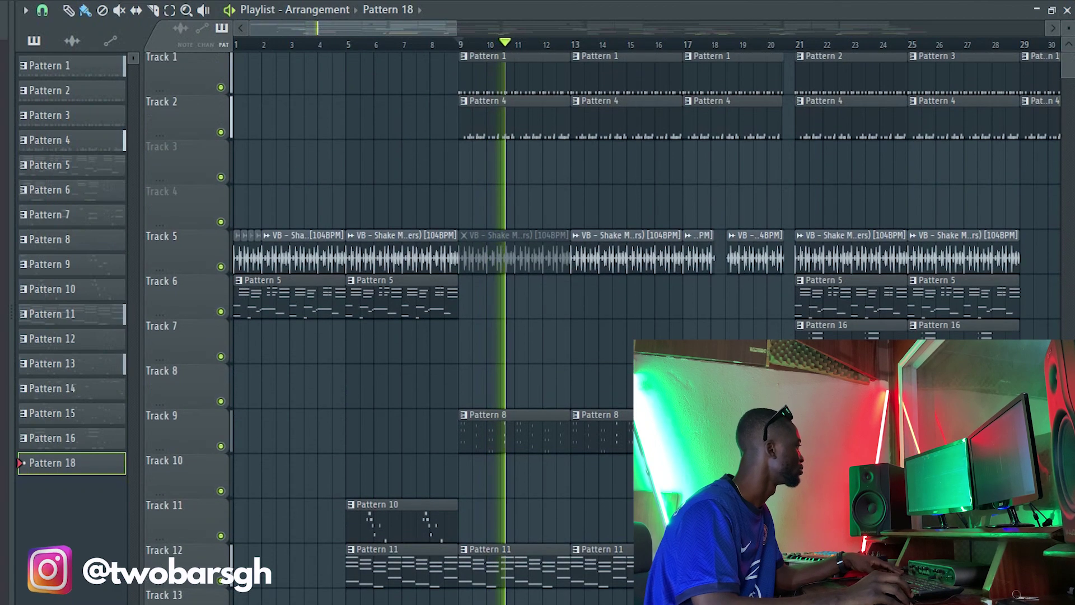
scroll(644, 279, "down", 1)
scroll(647, 328, "down", 2)
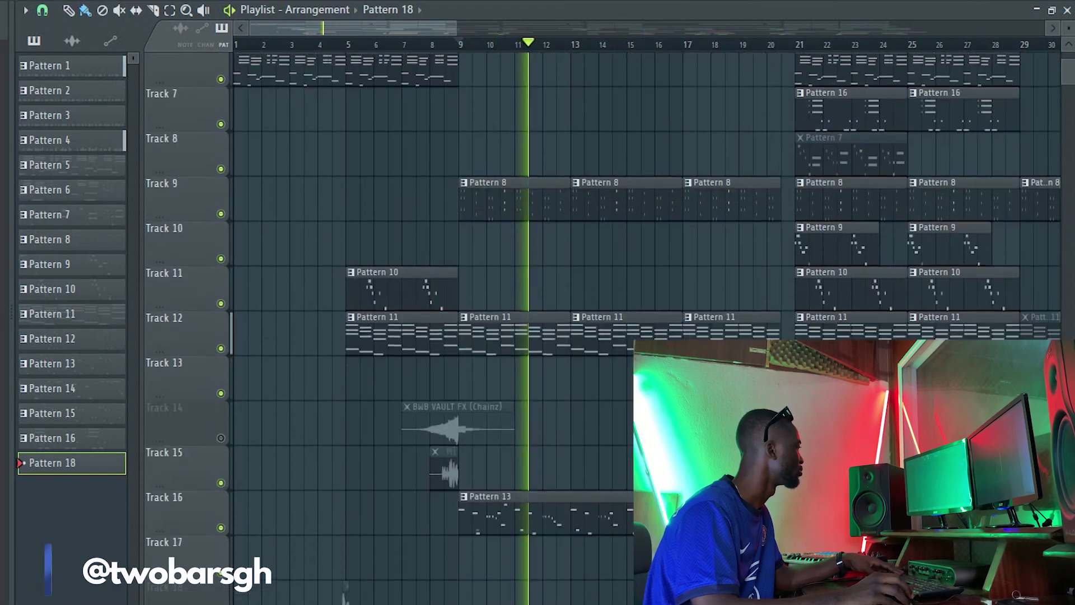
scroll(647, 328, "up", 1)
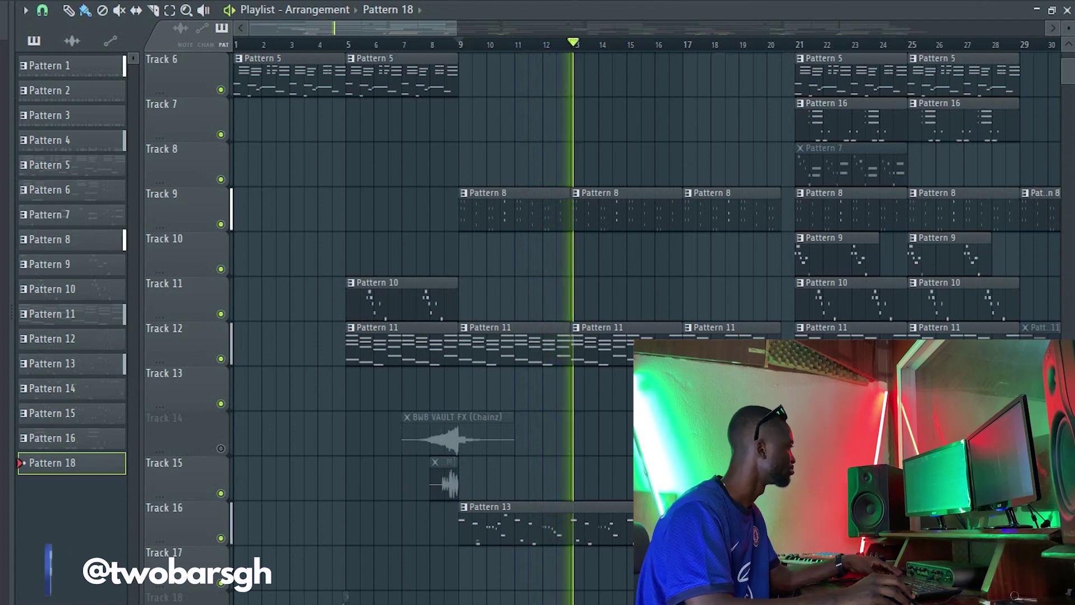
key("space")
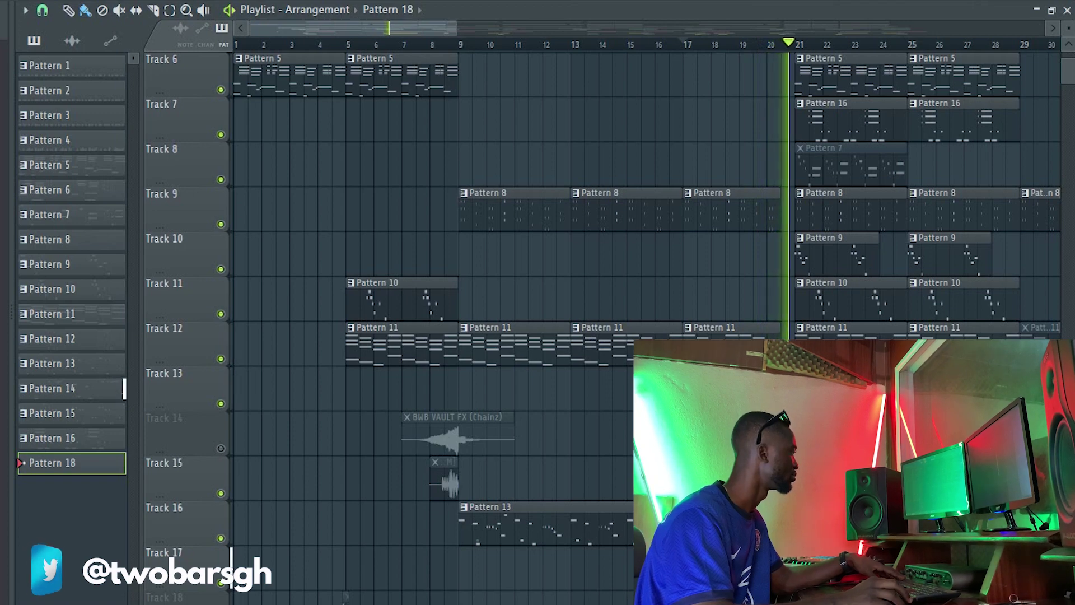
Step: Unmute Track 22 with the Bars Crash 1 clip and play it together with the drum rolls from bar 8
scroll(561, 280, "down", 4)
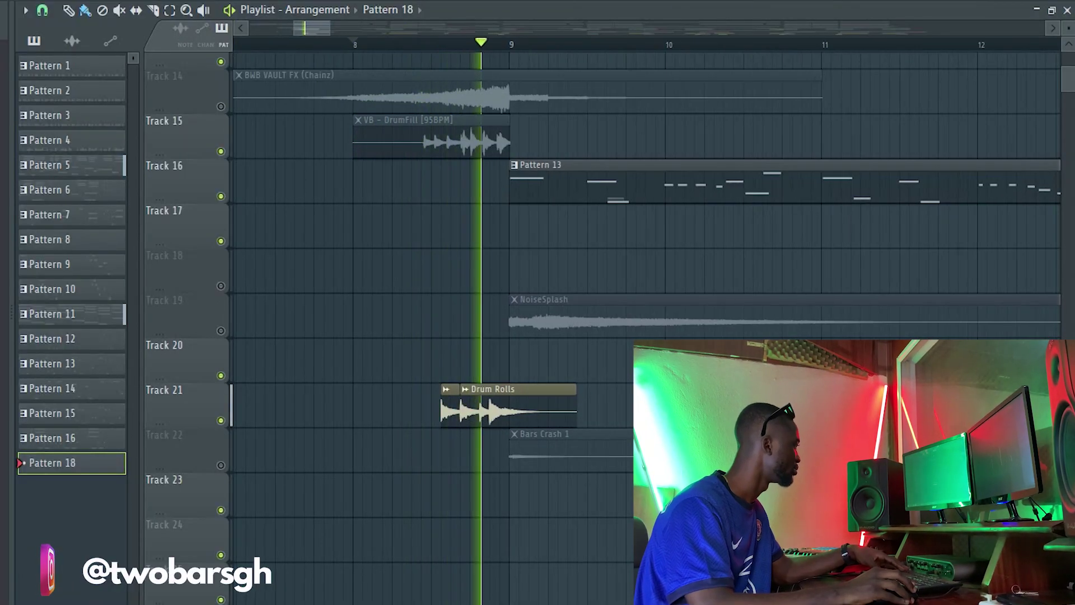
key("space")
left_click(220, 466)
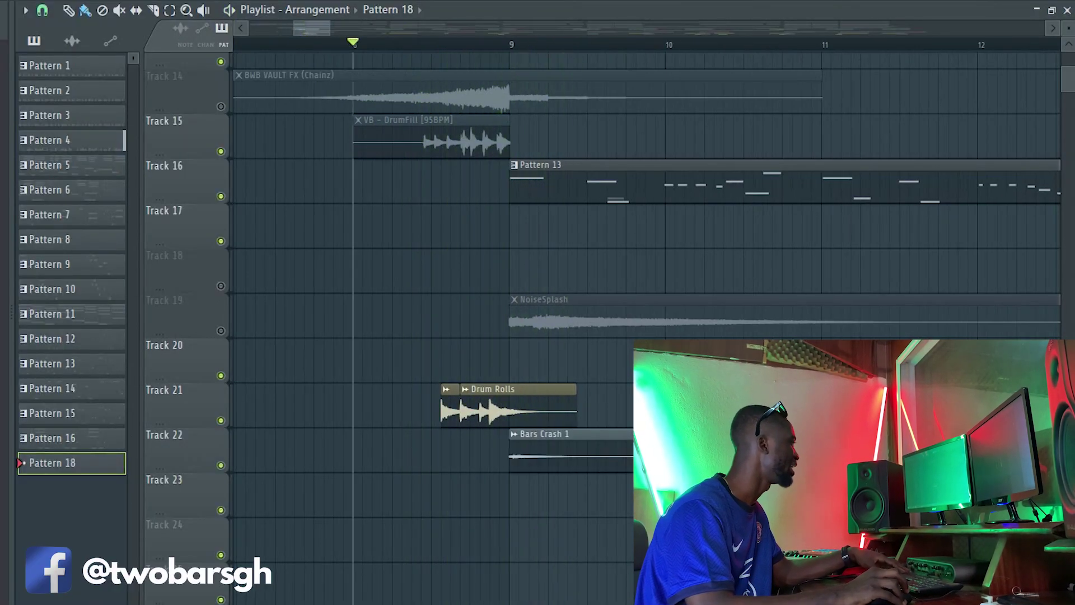
key("space")
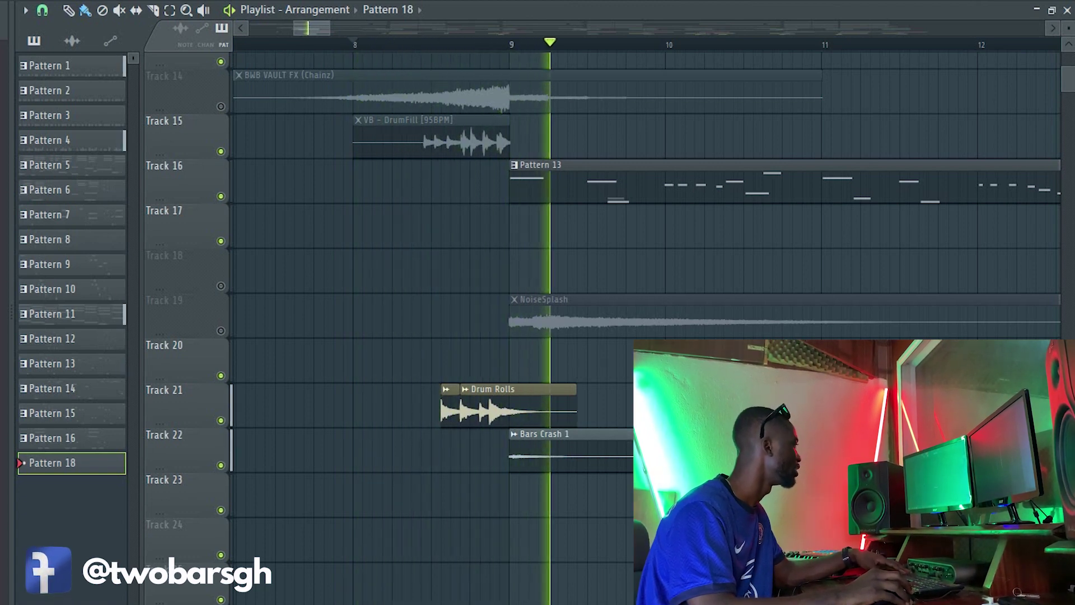
Step: Unmute Track 19 with the NoiseSplash clip and play the transition from bar 8 into bar 9
key("space")
left_click(221, 329)
key("space")
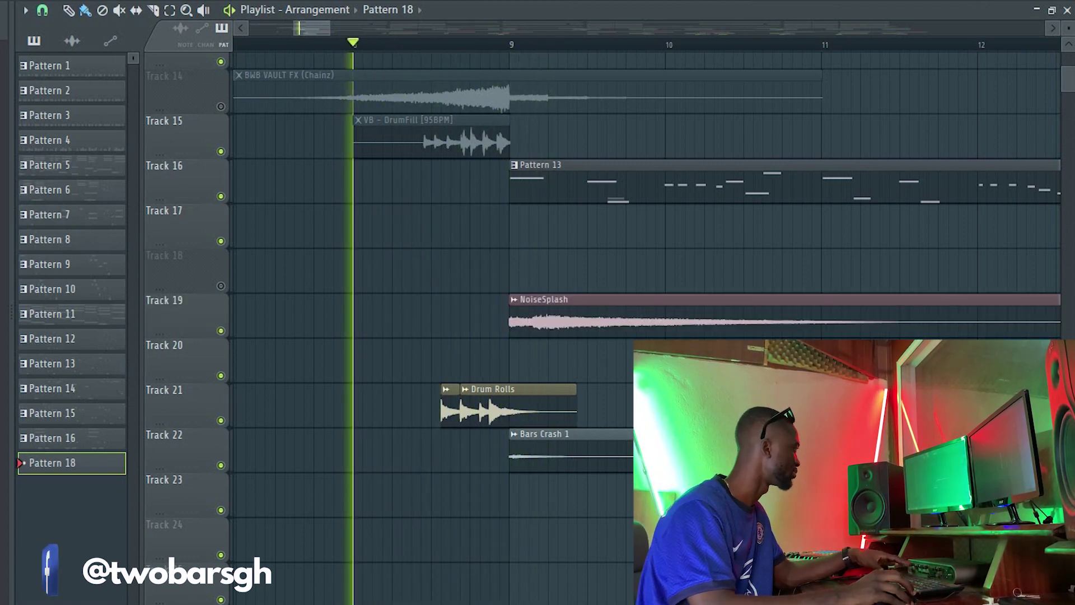
scroll(560, 325, "up", 1)
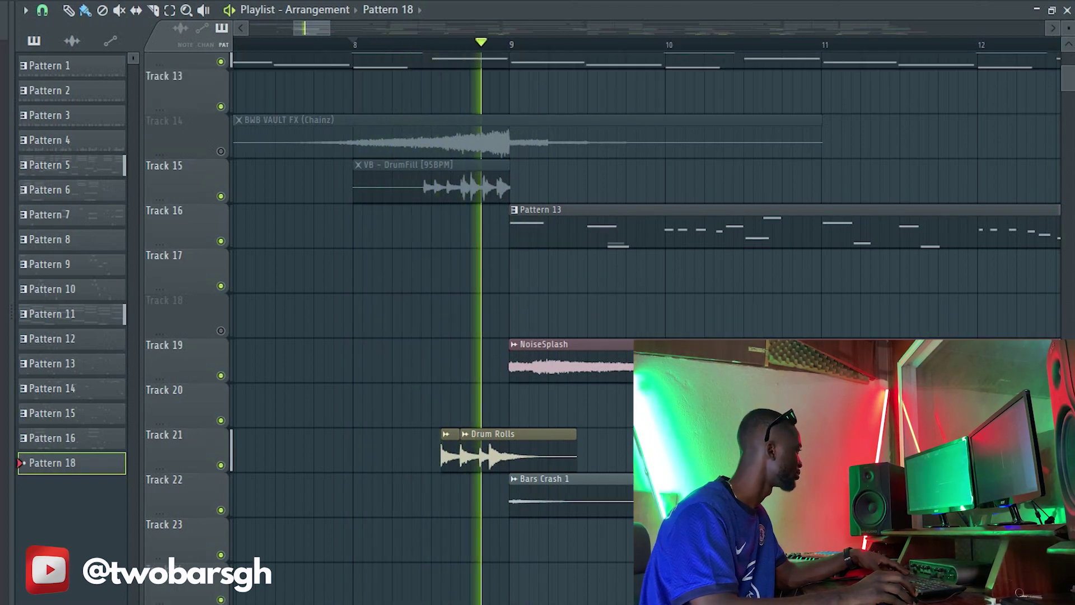
scroll(594, 292, "down", 6)
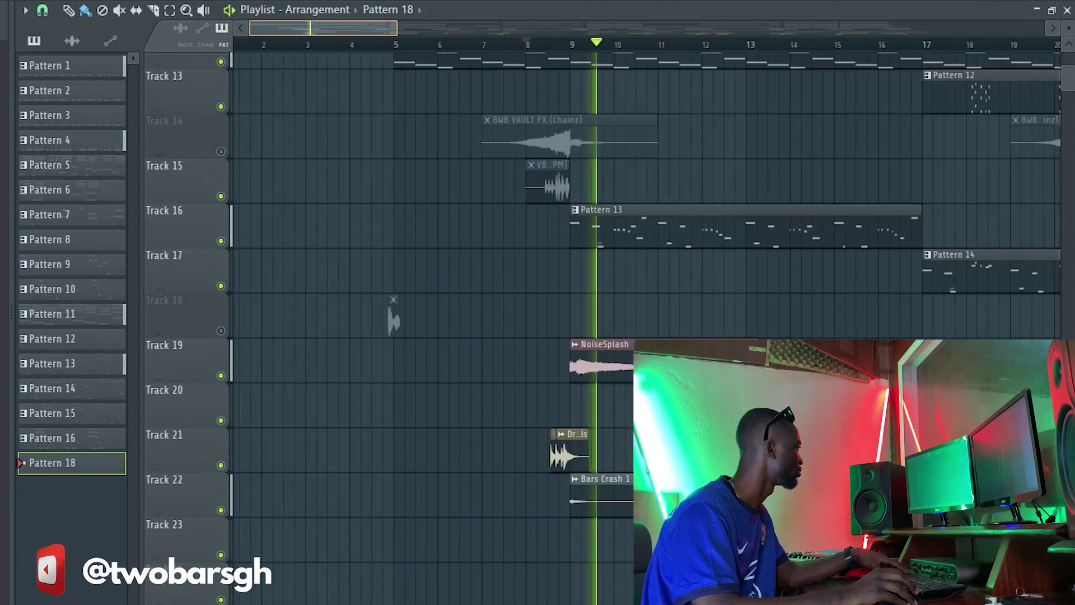
scroll(594, 292, "up", 2)
key("space")
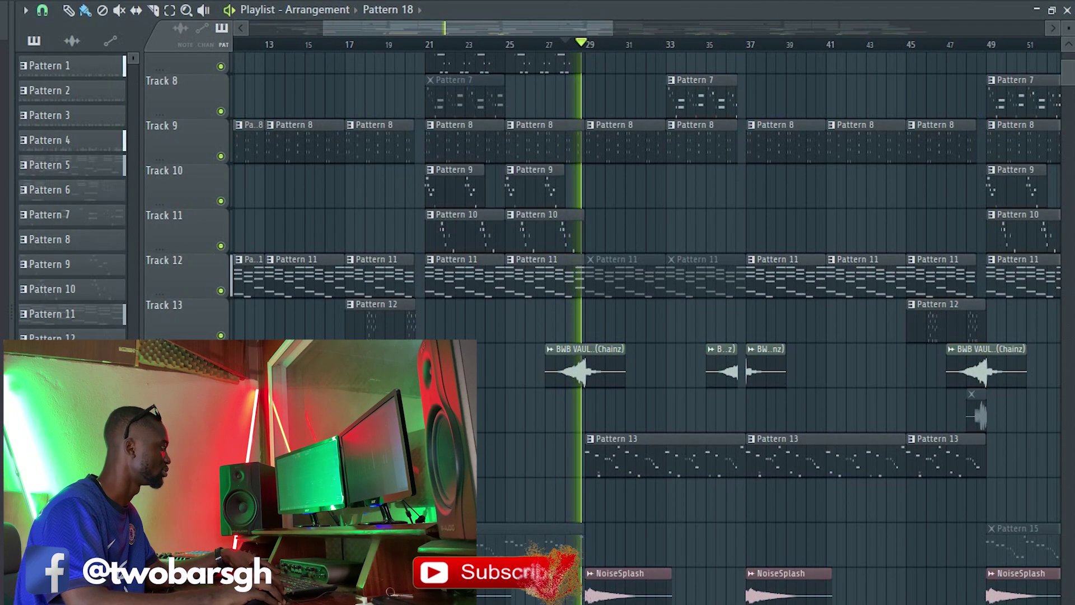
Step: Play the Drum Rolls clips on Track 21 and examine the roll leading into bar 21 up close
scroll(767, 280, "down", 8)
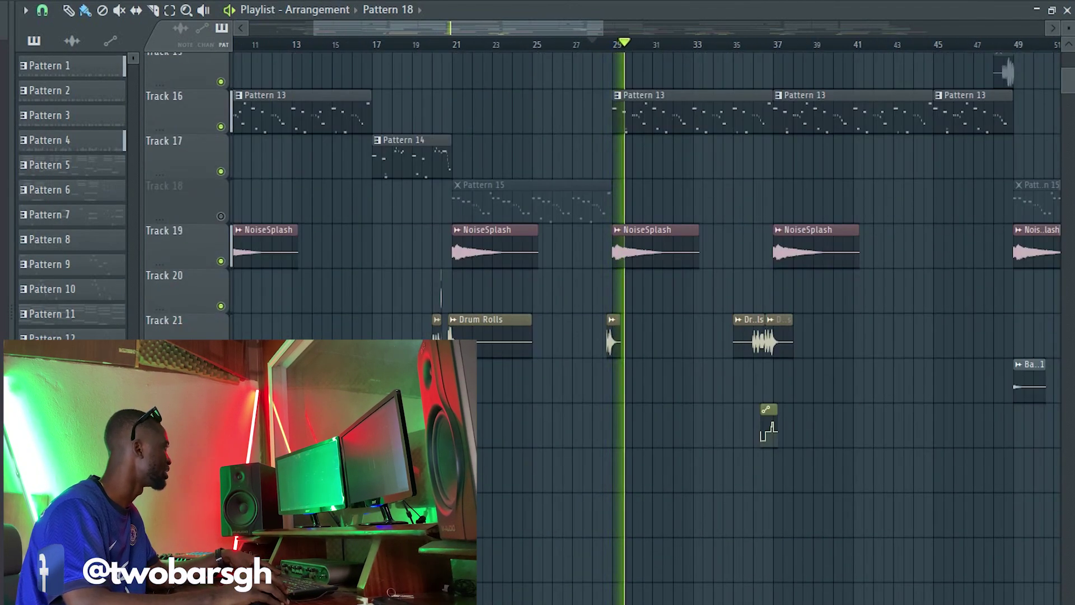
scroll(436, 292, "up", 8)
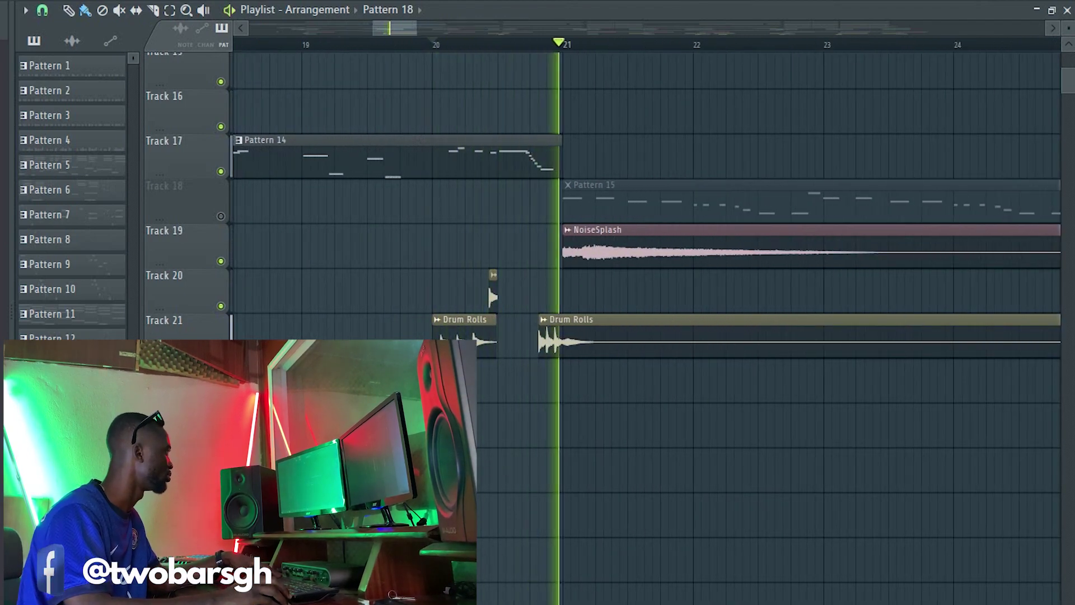
scroll(469, 297, "down", 4)
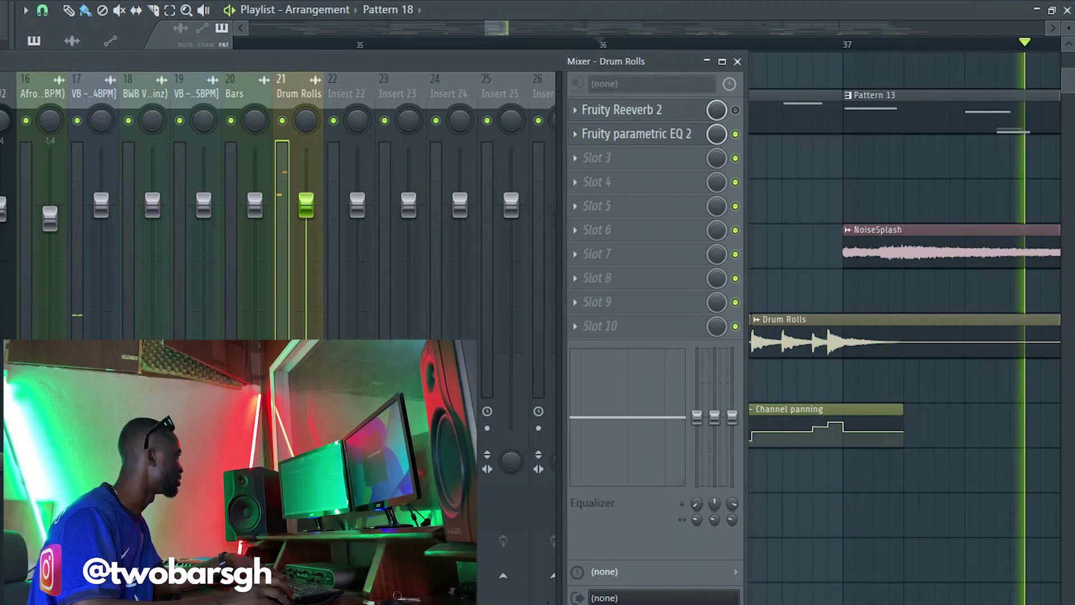
Step: Close the mixer and replay the drum roll with its channel panning automation leading into bar 37
left_click(738, 61)
key("space")
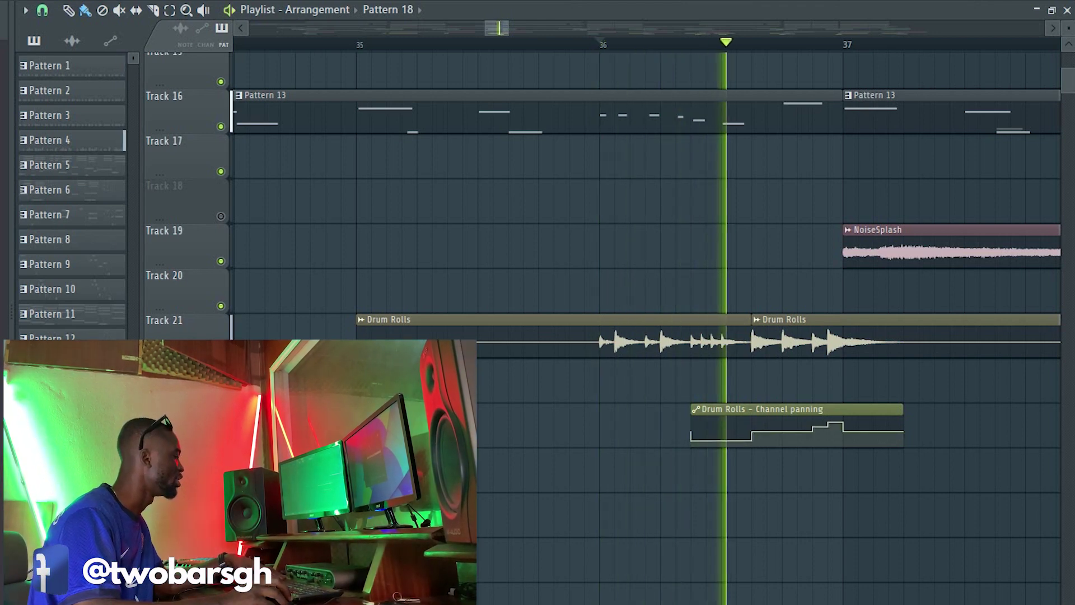
key("space")
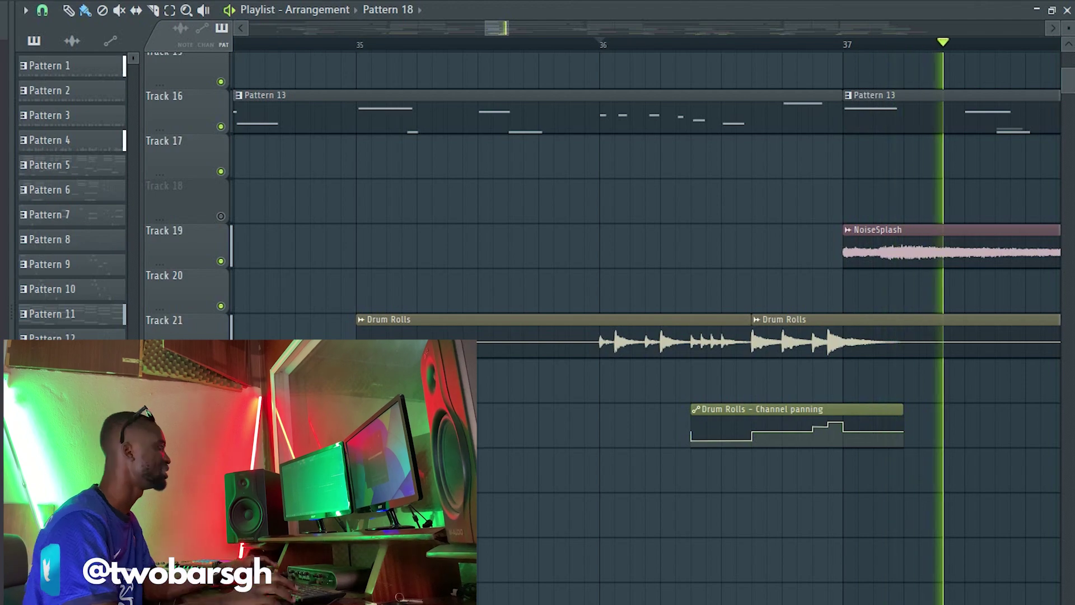
Step: Continue playback past bar 37 and review the effects, pattern and drum roll clips in the rest of the arrangement
scroll(615, 280, "right", 4)
scroll(615, 280, "down", 4)
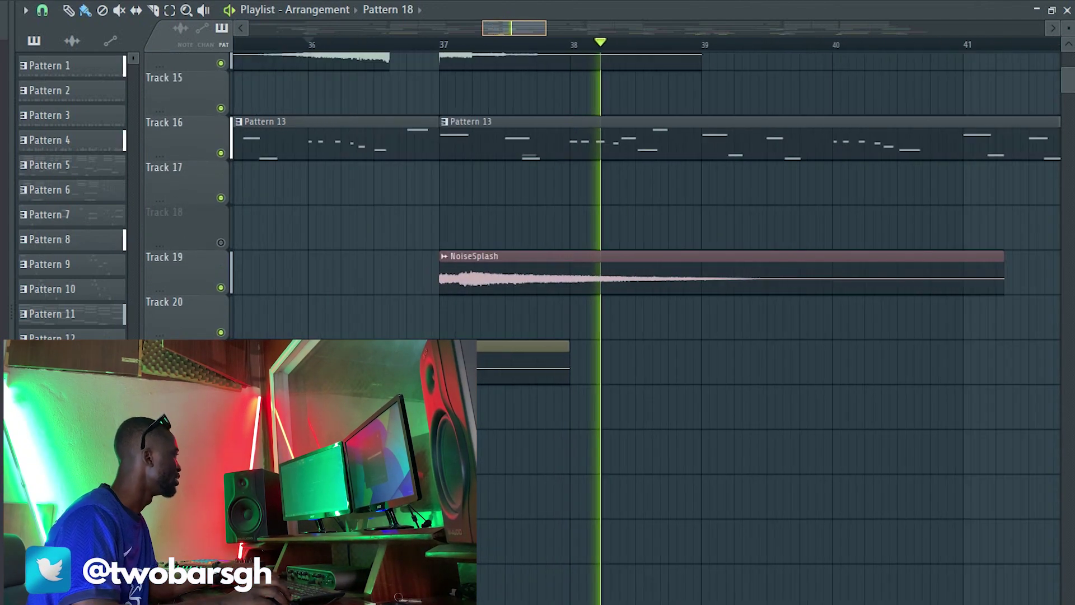
scroll(639, 280, "up", 4)
scroll(640, 280, "down", 5)
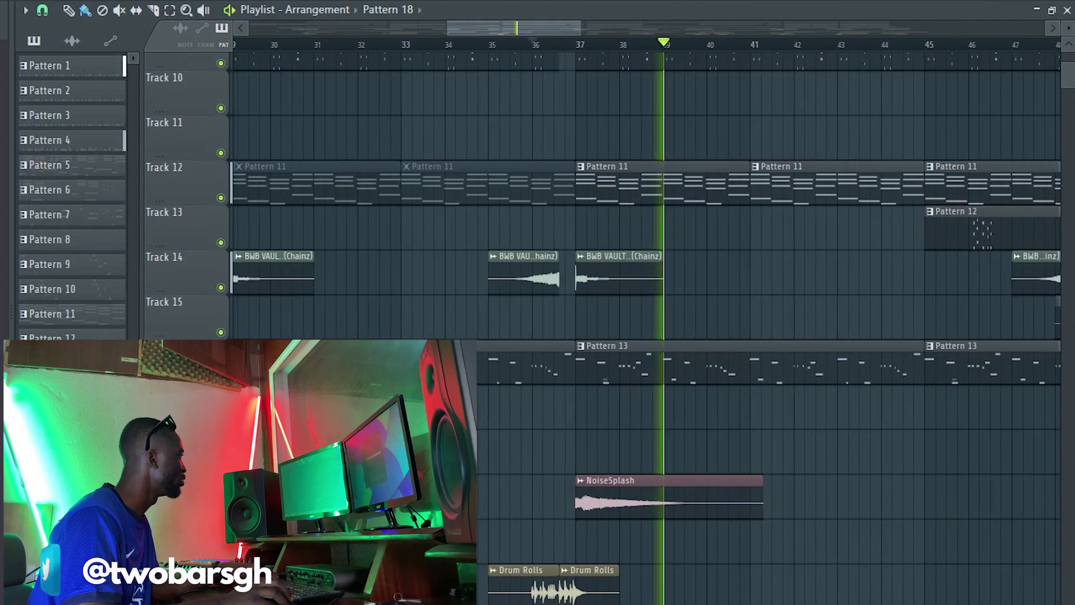
scroll(639, 281, "down", 3)
scroll(639, 280, "down", 3)
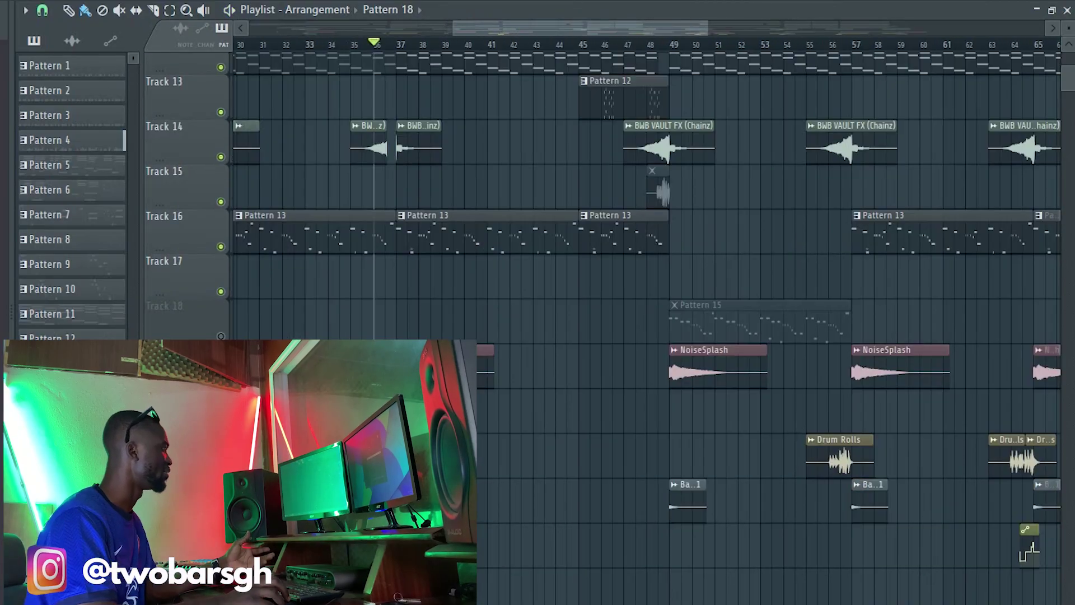